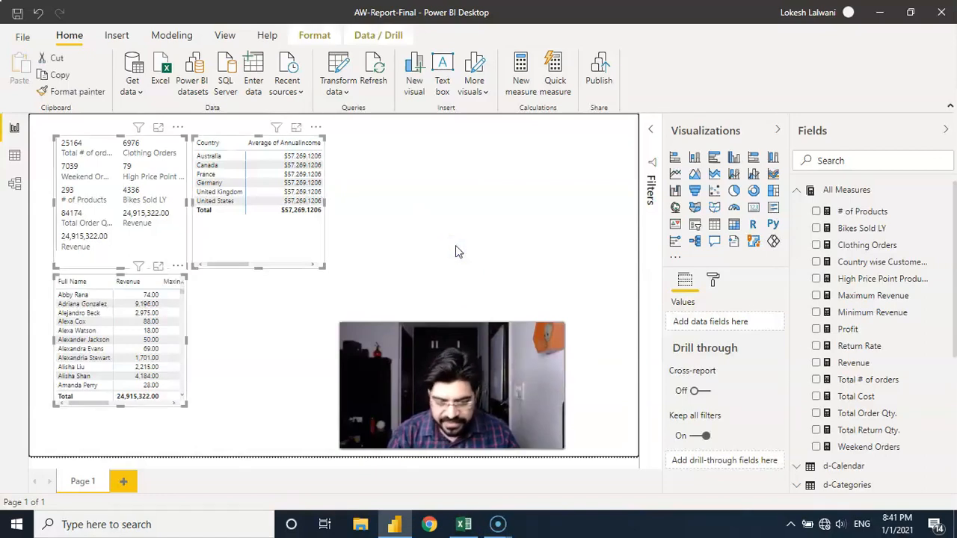
Insert a matrix visual in focus mode with the Country field from d-Territories as its rows
click(733, 223)
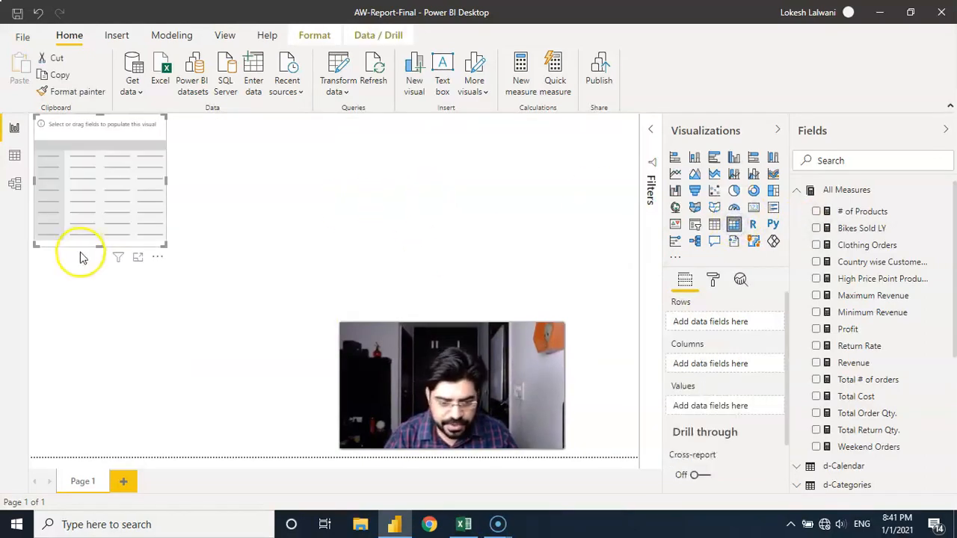
click(138, 257)
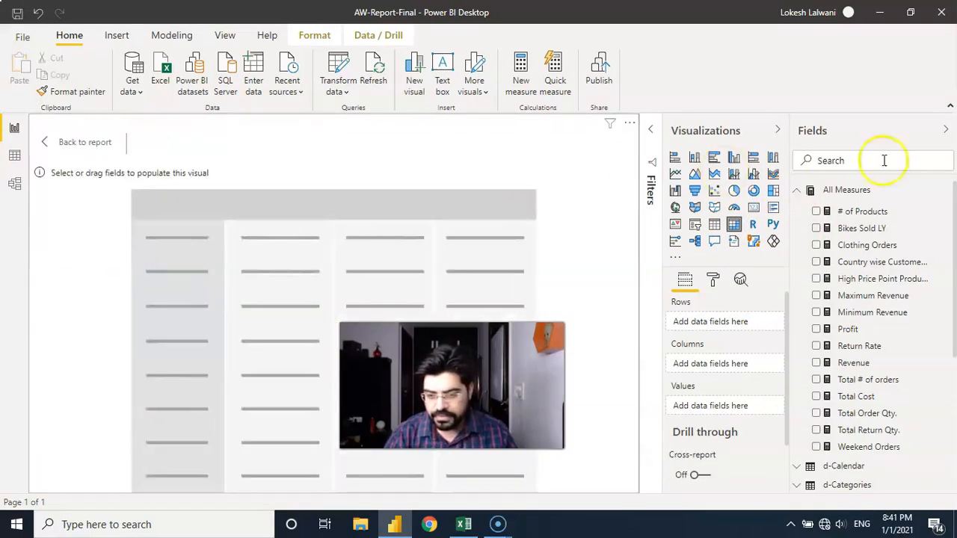
click(831, 160)
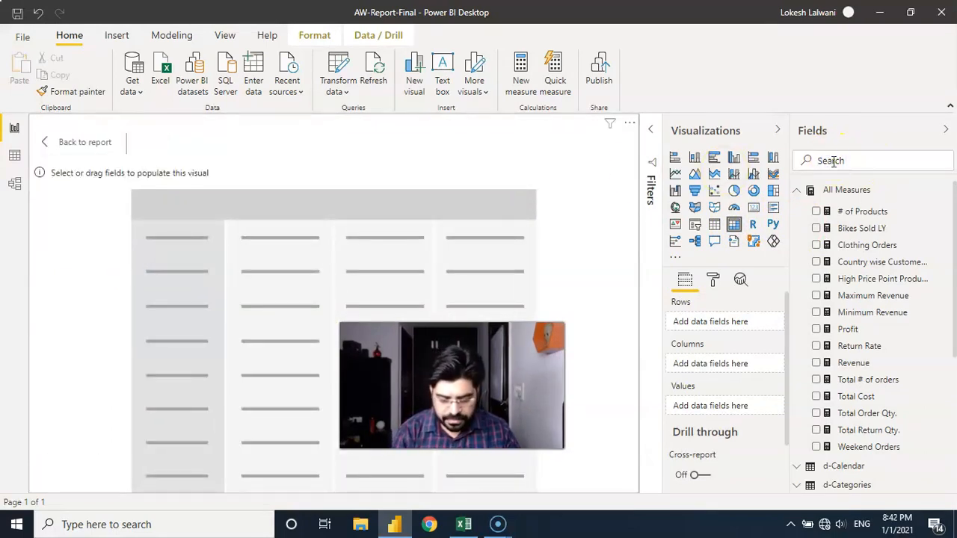
text(country)
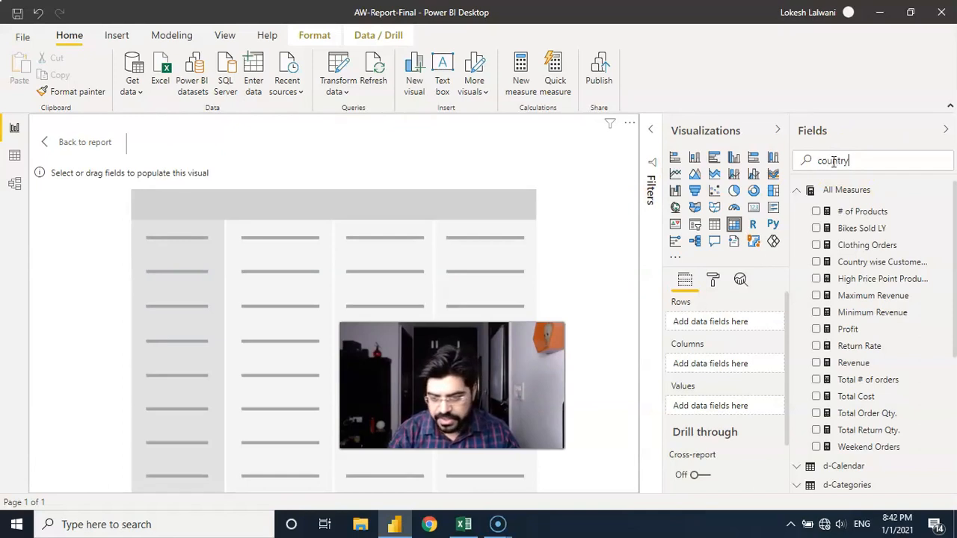
click(816, 252)
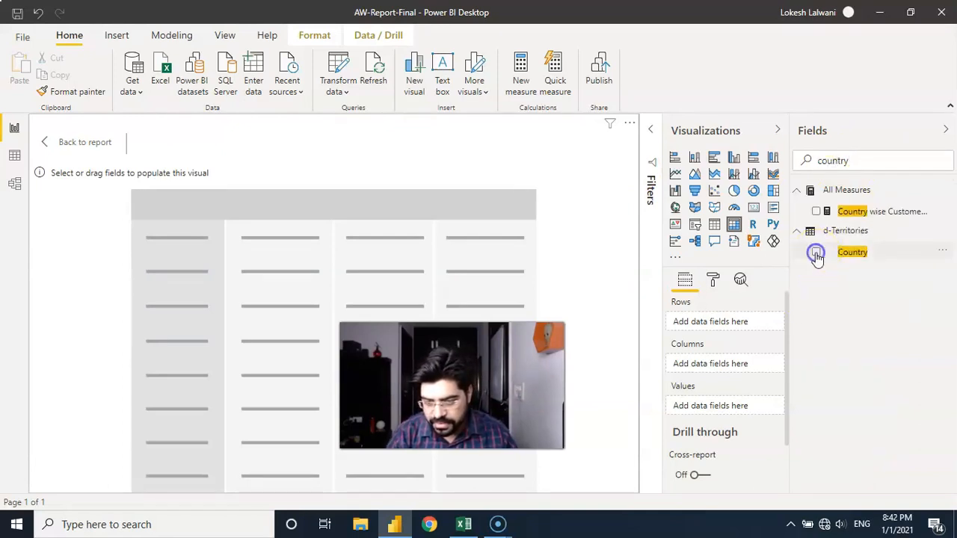
Find the Total # of orders measure among the fields and add it to the matrix values
double_click(842, 162)
text(order)
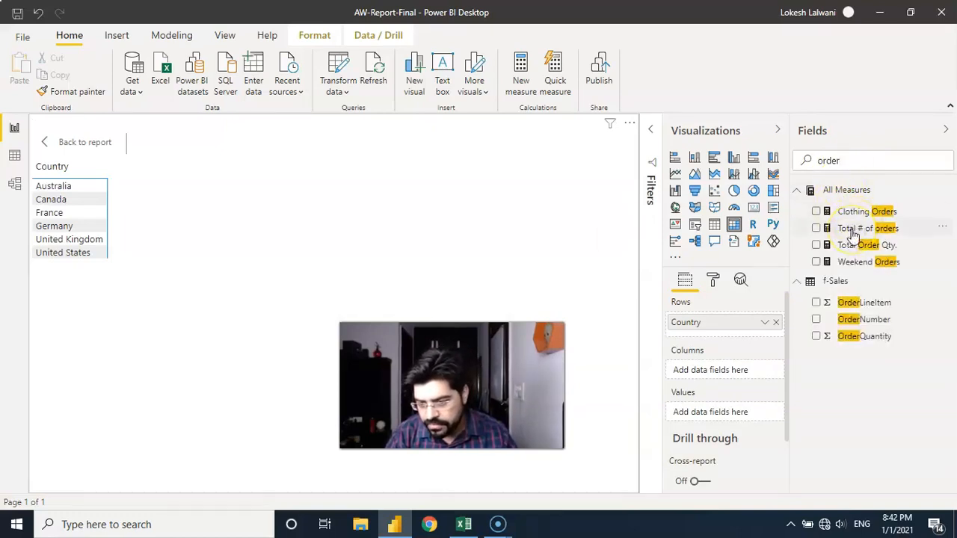
drag(790, 261, 769, 259)
drag(828, 229, 698, 411)
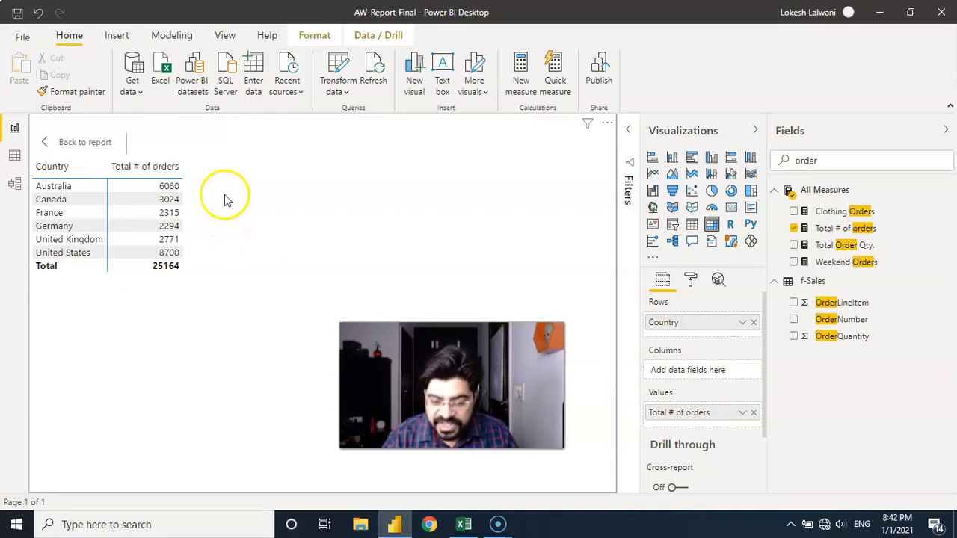
click(176, 187)
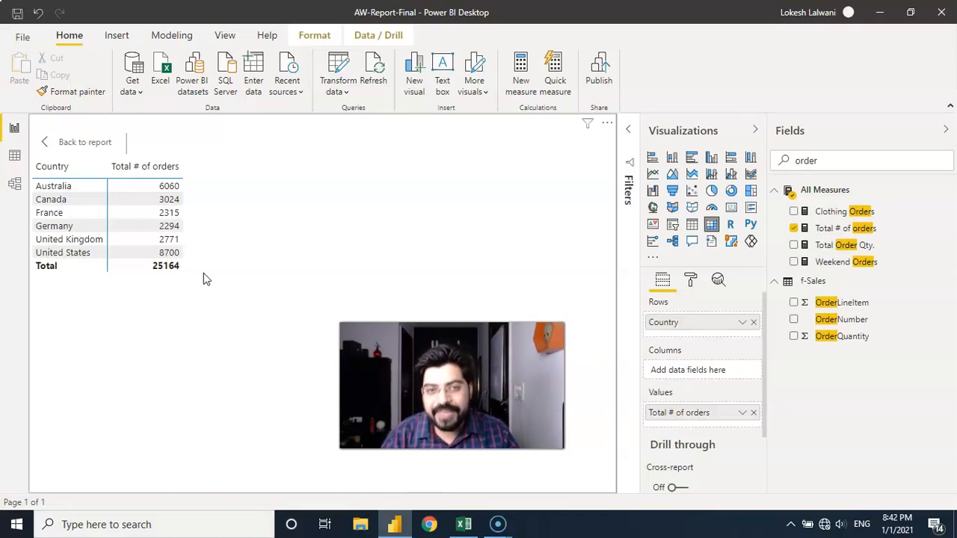
Create a new measure in the All Measures table
click(827, 228)
right_click(827, 229)
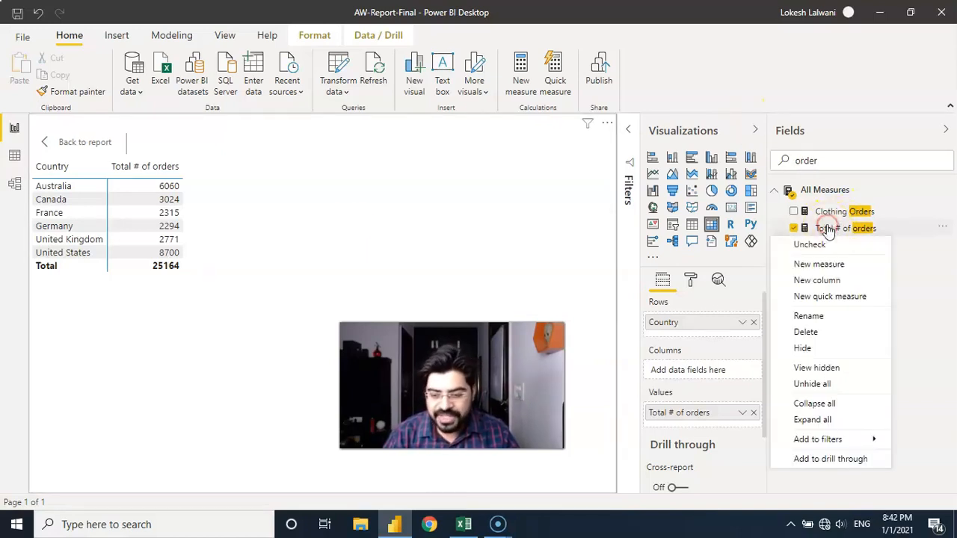
click(807, 263)
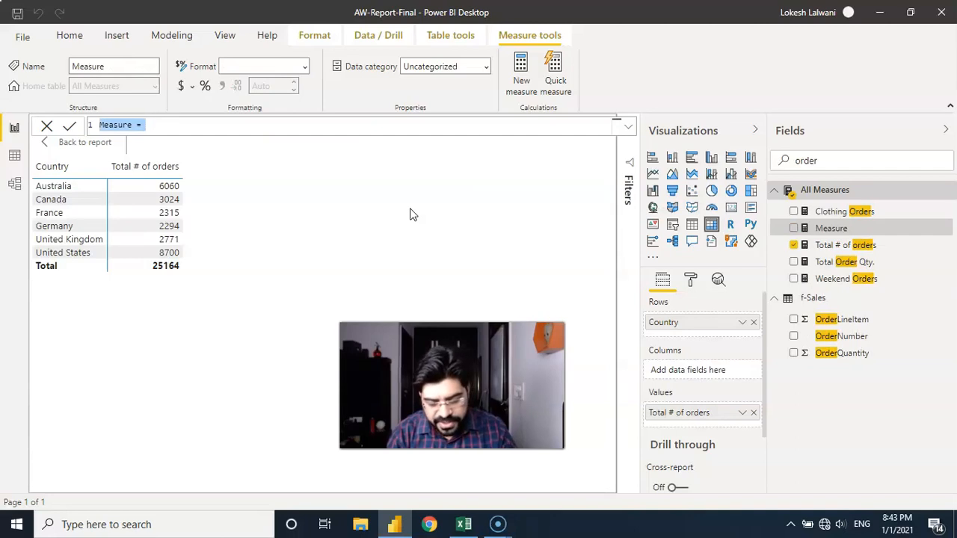
text(%)
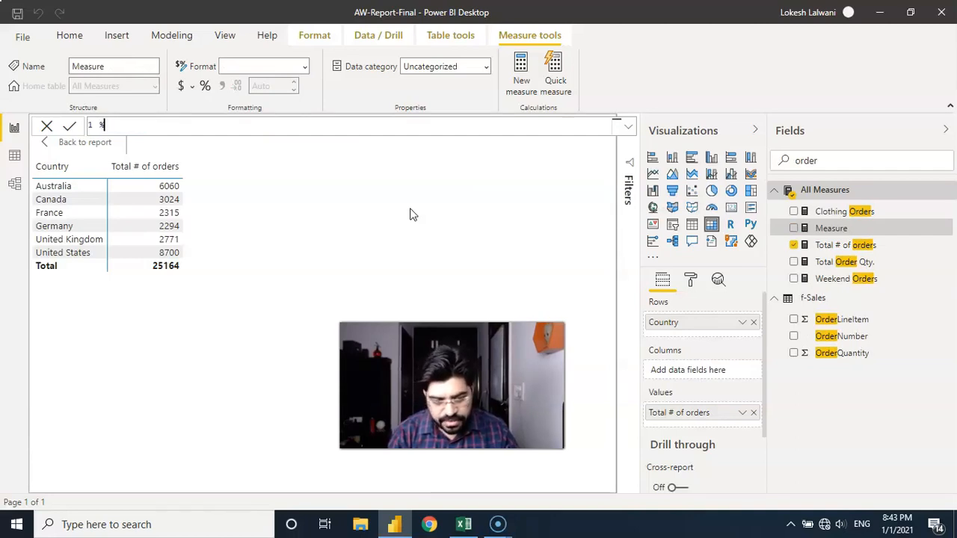
key(BackSpace)
key(BackSpace)
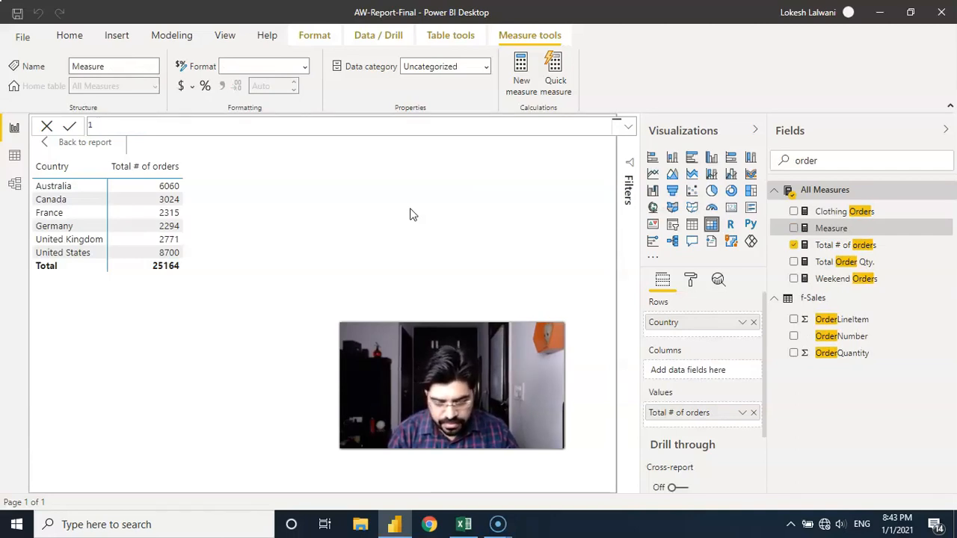
text(%)
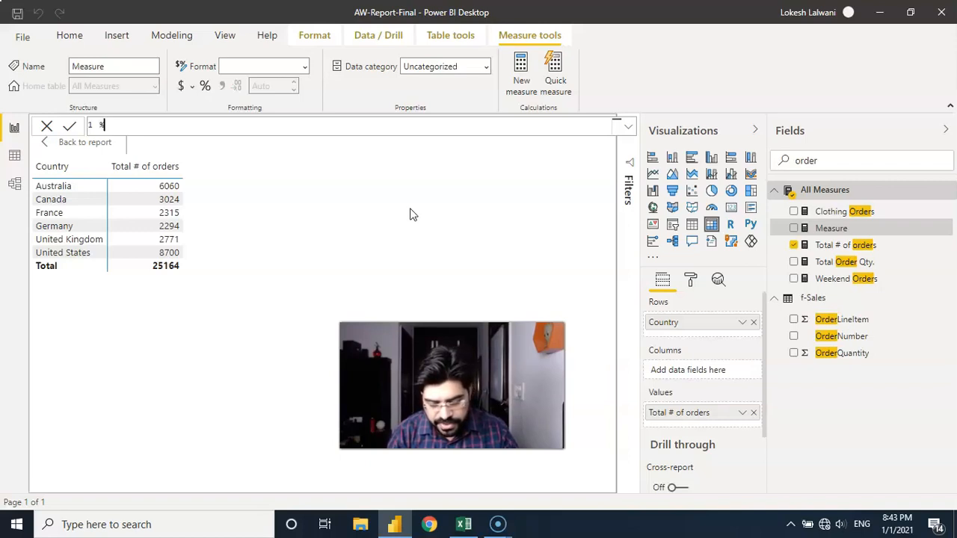
text( of Ord)
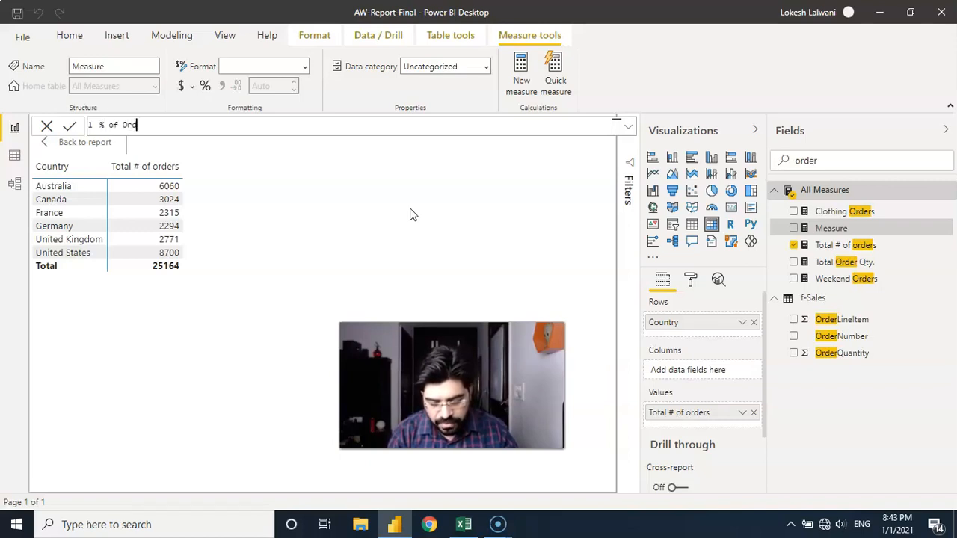
text(er Co)
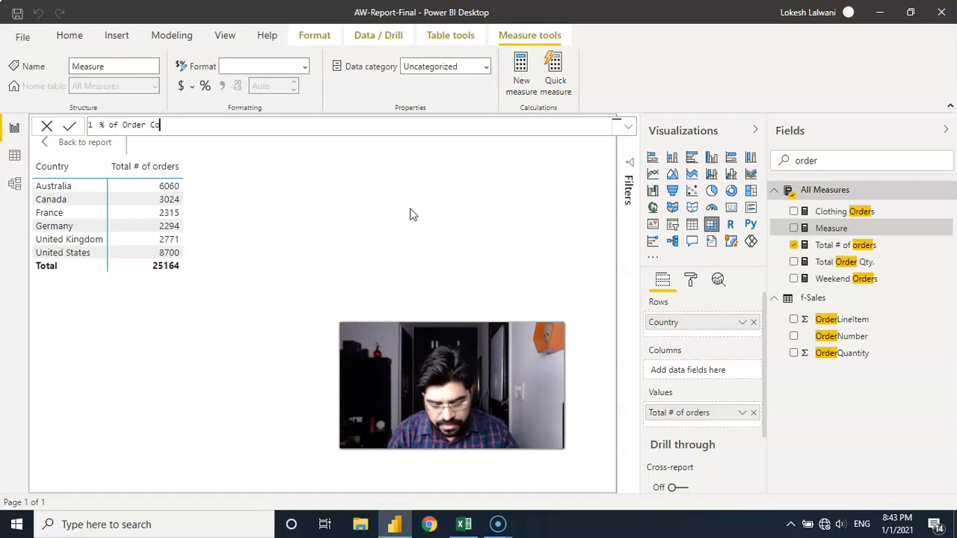
text(ntribution =)
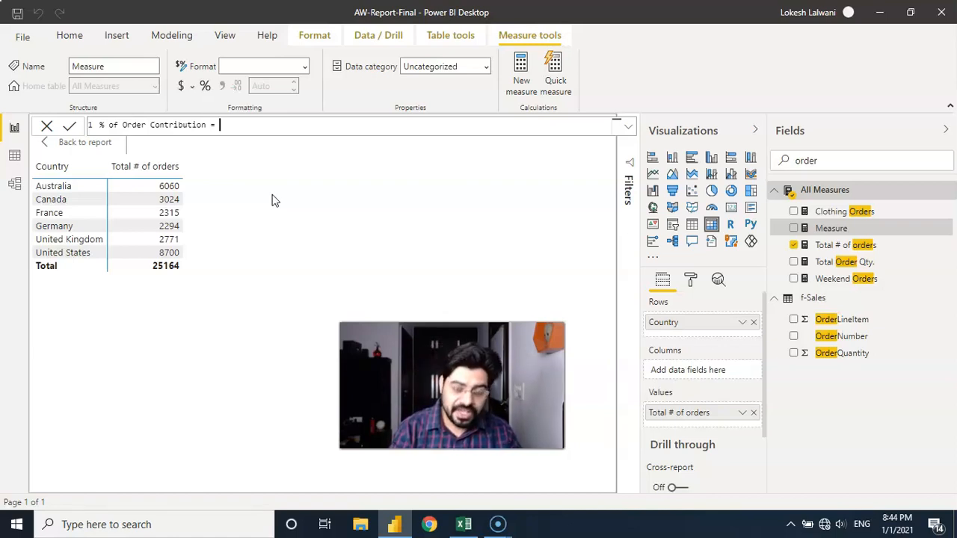
key(BackSpace)
key(BackSpace)
key(BackSpace)
key(BackSpace)
key(BackSpace)
key(BackSpace)
key(BackSpace)
key(BackSpace)
key(BackSpace)
key(BackSpace)
key(BackSpace)
key(BackSpace)
key(BackSpace)
key(BackSpace)
key(BackSpace)
key(BackSpace)
key(BackSpace)
key(BackSpace)
key(BackSpace)
key(BackSpace)
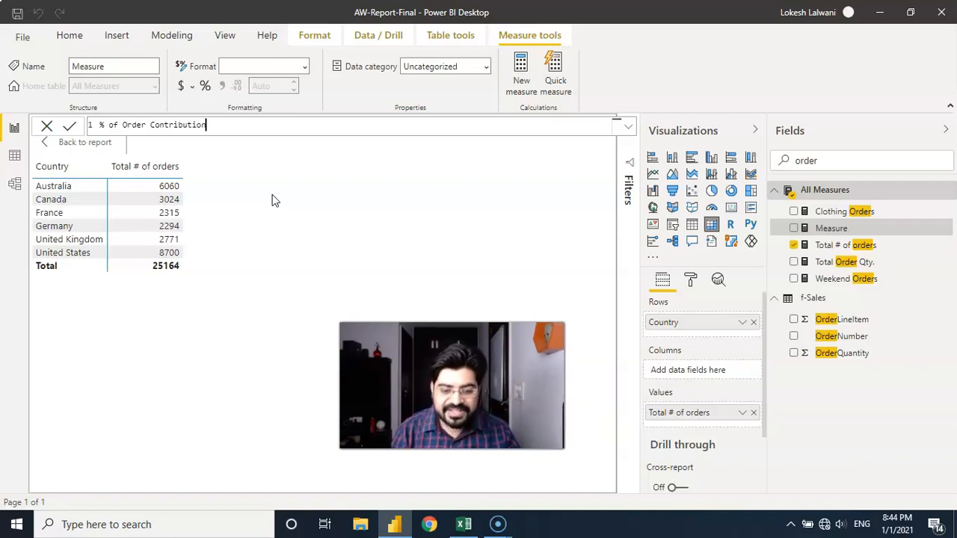
key(BackSpace)
key(BackSpace)
key(BackSpace)
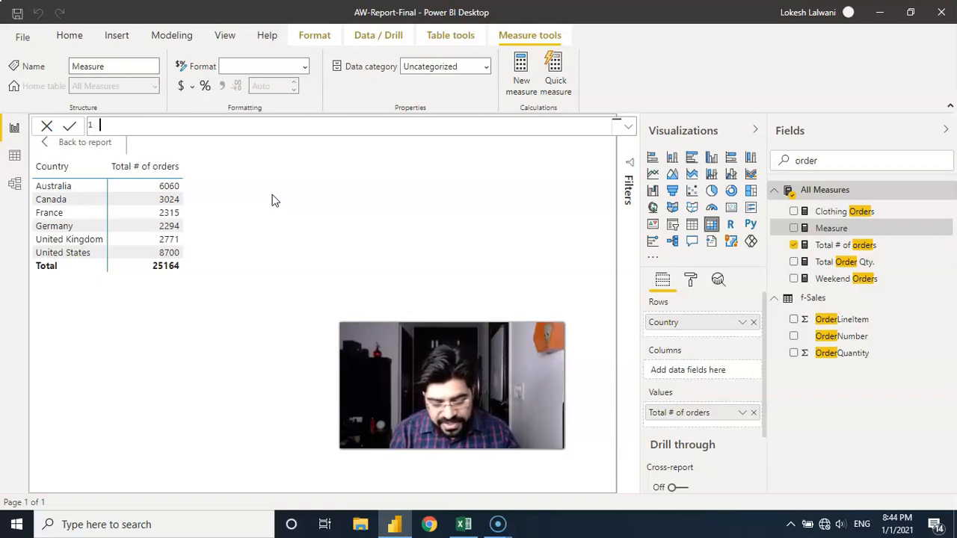
text(% of ALL orders)
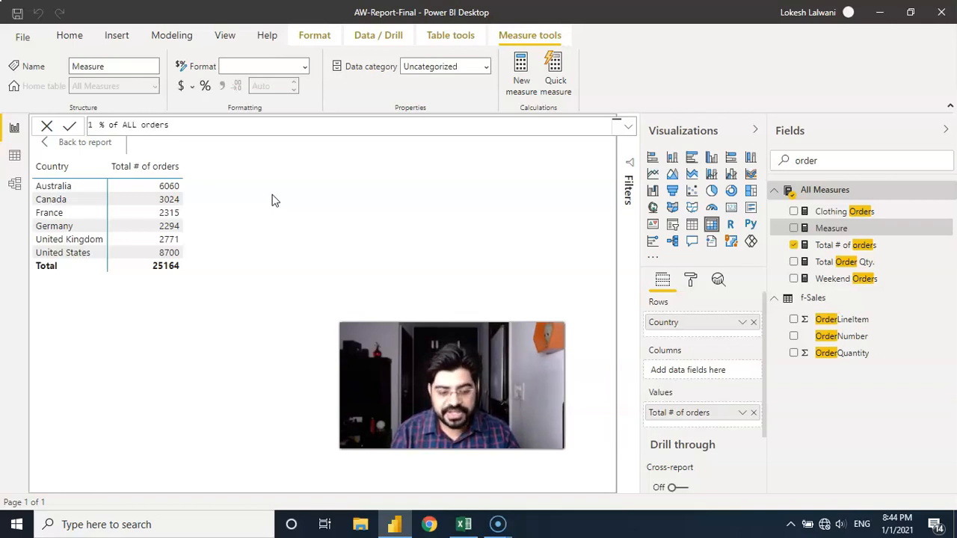
key(BackSpace)
key(BackSpace)
key(BackSpace)
key(BackSpace)
key(BackSpace)
key(BackSpace)
key(BackSpace)
key(BackSpace)
key(BackSpace)
key(BackSpace)
key(BackSpace)
key(BackSpace)
key(BackSpace)
key(BackSpace)
key(BackSpace)
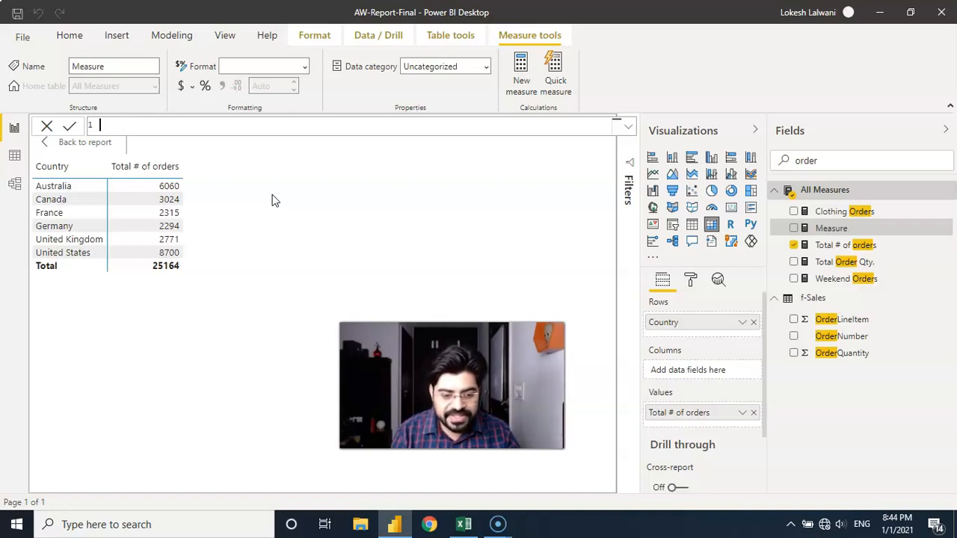
Name the measure All Orders and begin its formula with CALCULATE using [Total # of orders] as the expression
text(All Orders =)
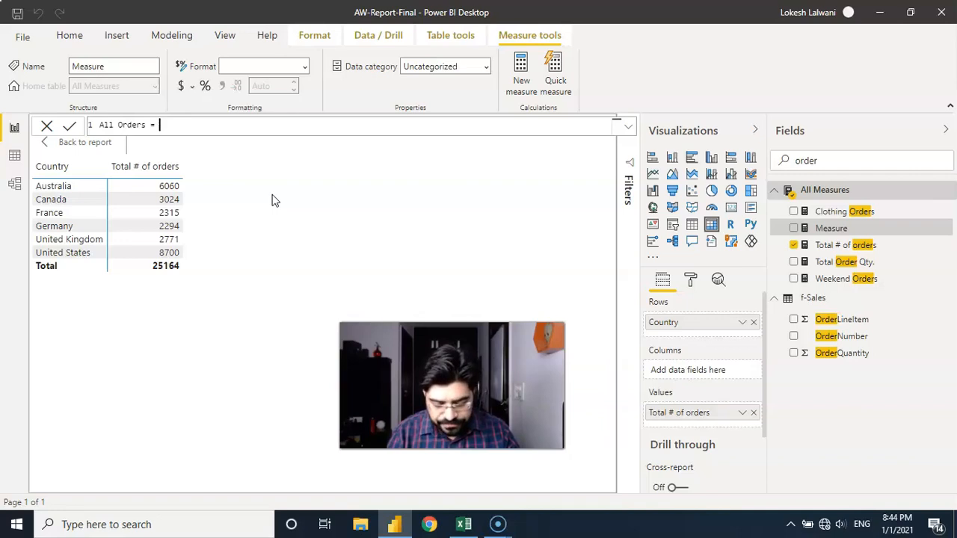
text(cal)
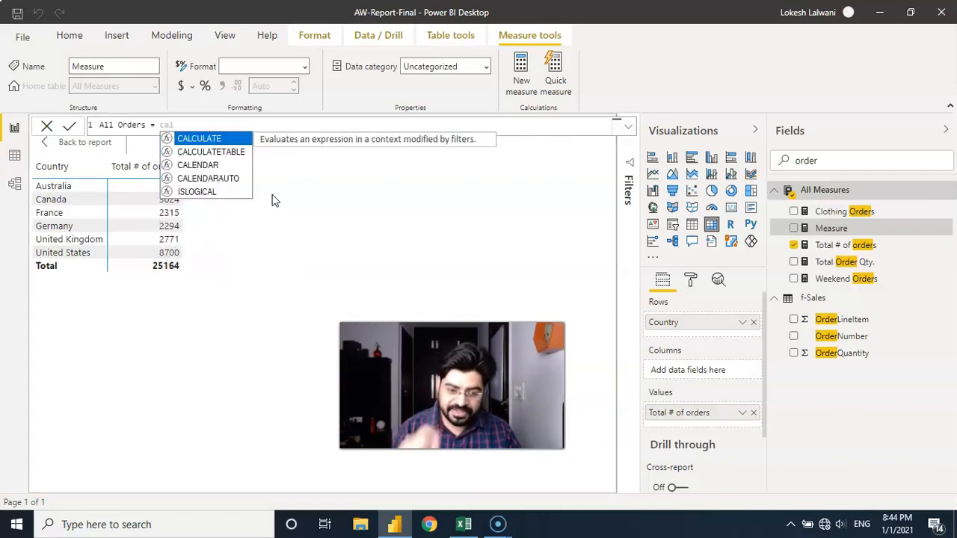
key(Tab)
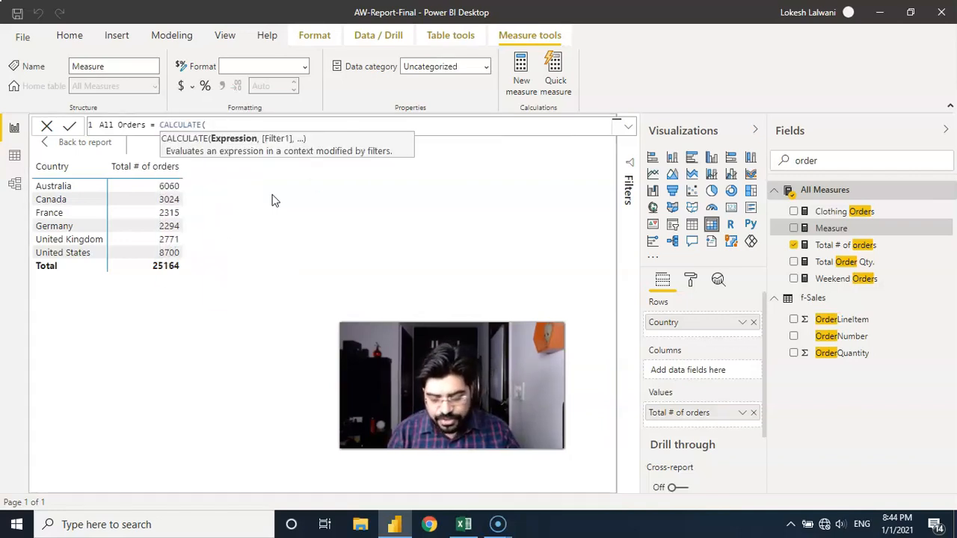
text(tot)
key(Tab)
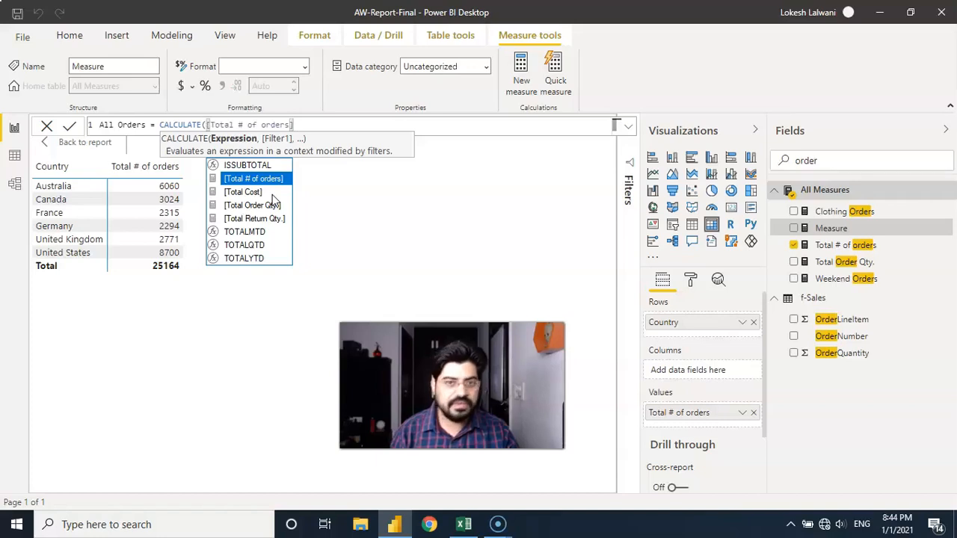
text(,)
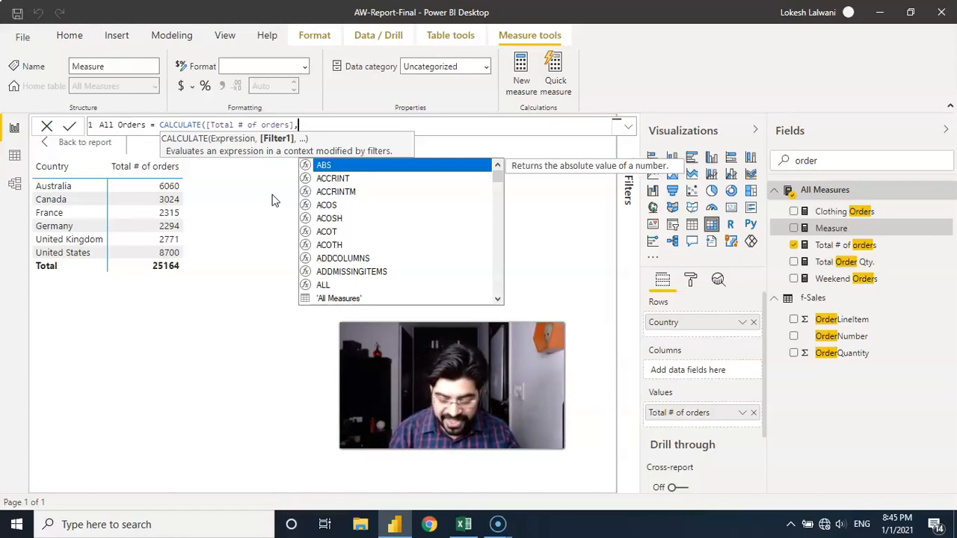
Complete the formula with ALL('f-Sales') as the filter and add the All Orders measure to the matrix values
text(all)
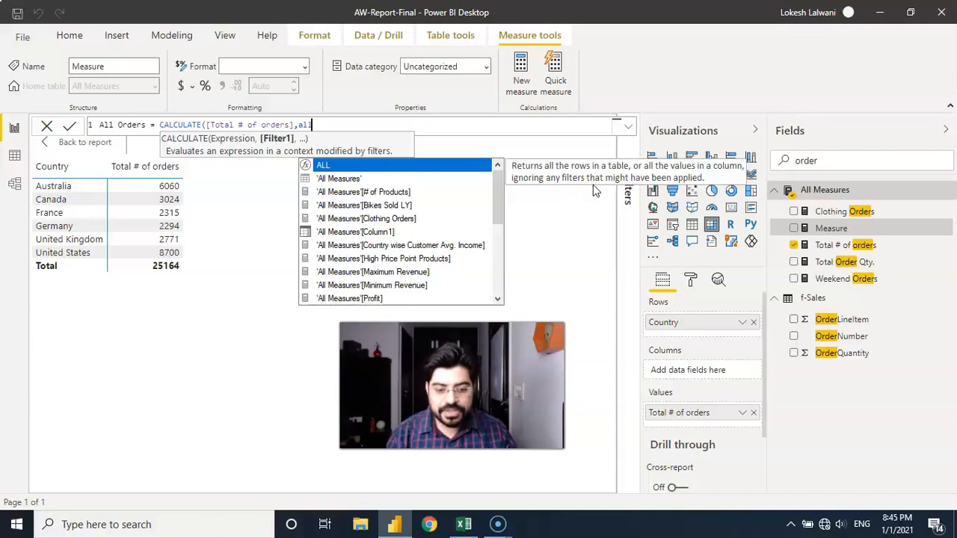
key(Tab)
text(()
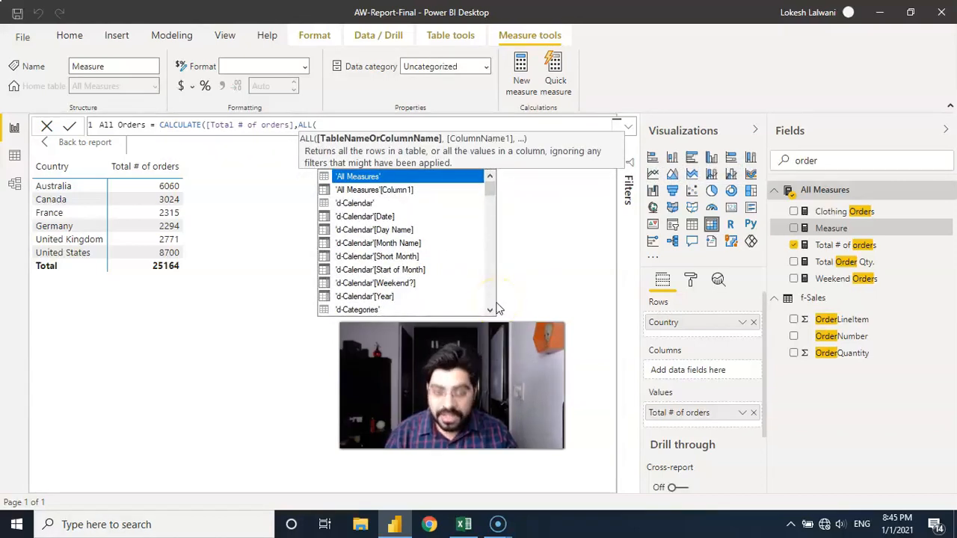
text(sal)
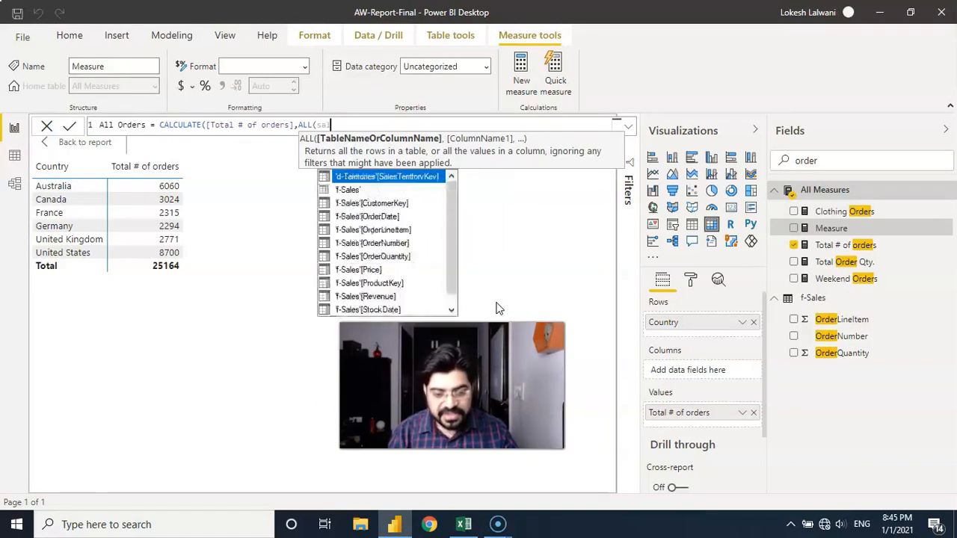
key(Down)
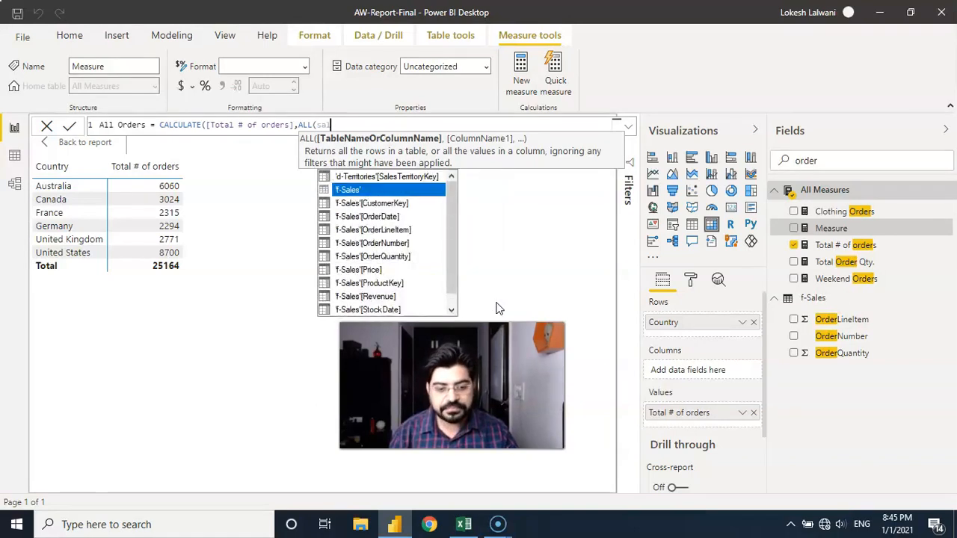
key(Tab)
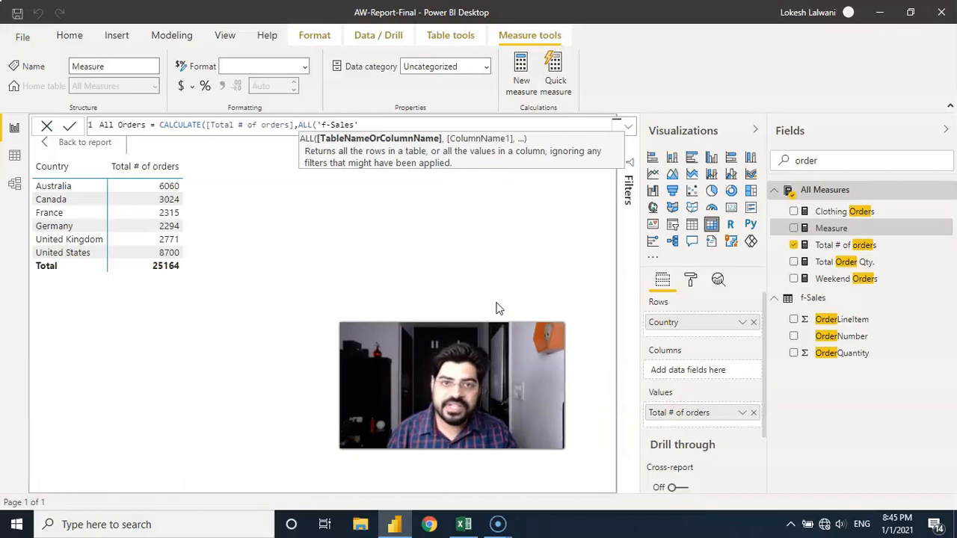
text())
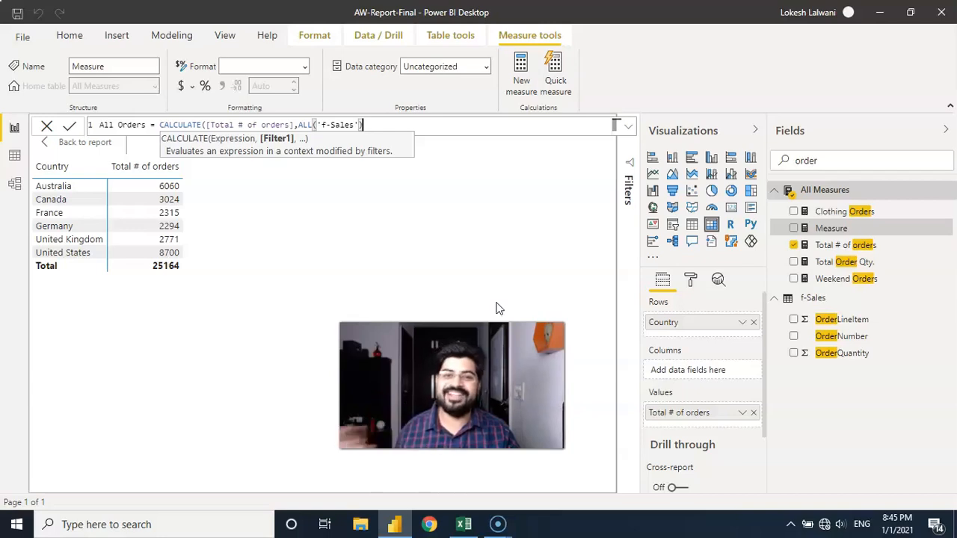
text())
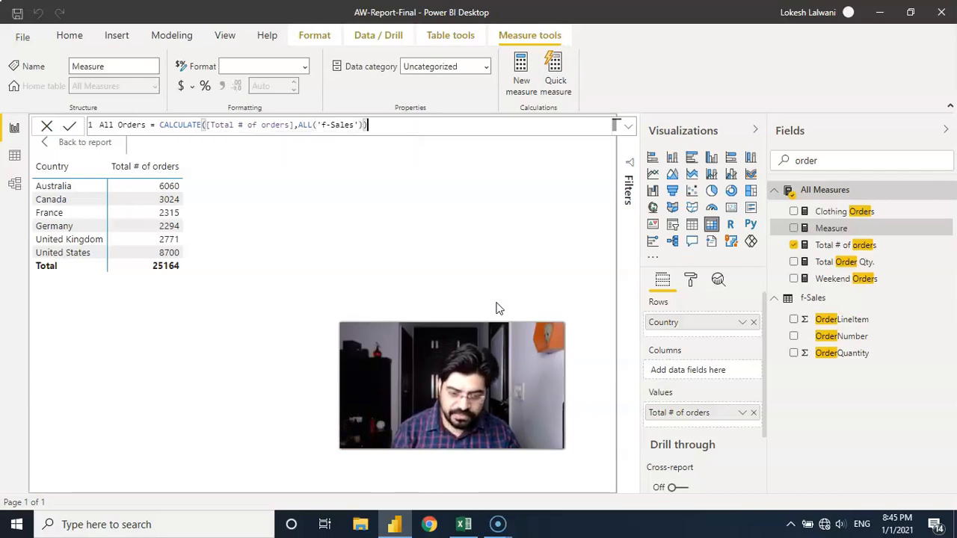
key(Return)
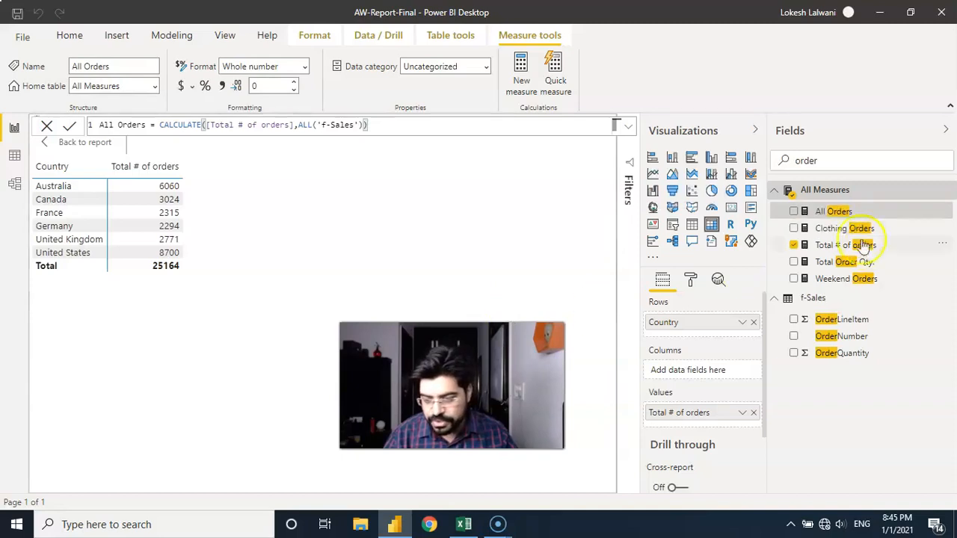
drag(831, 212, 722, 427)
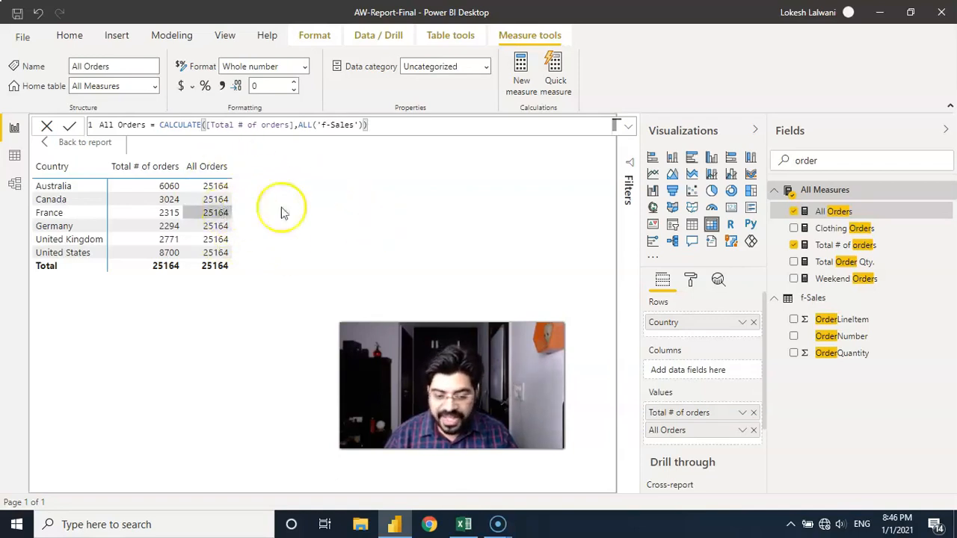
Create a measure named % of ALL Orders in All Measures and begin its DIVIDE formula with [Total # of orders] as numerator
right_click(822, 215)
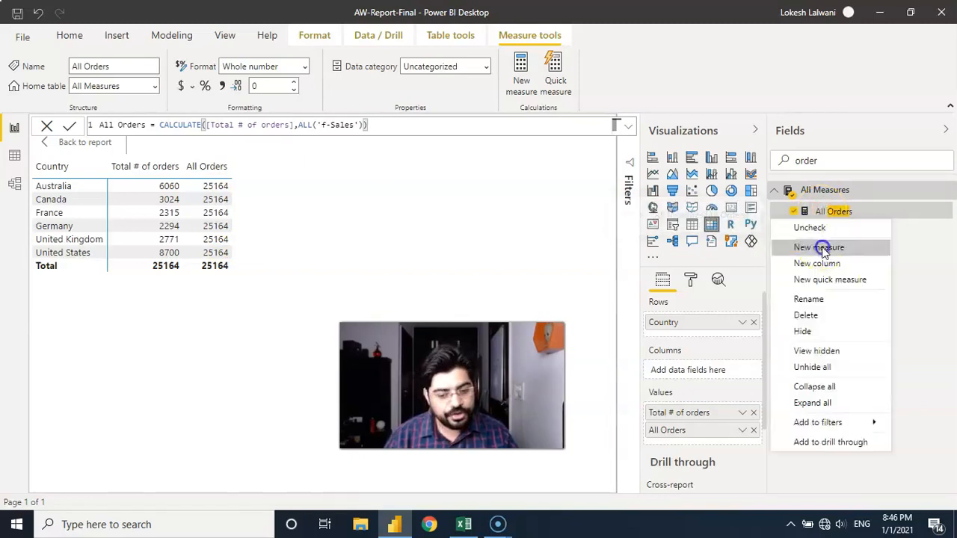
click(820, 248)
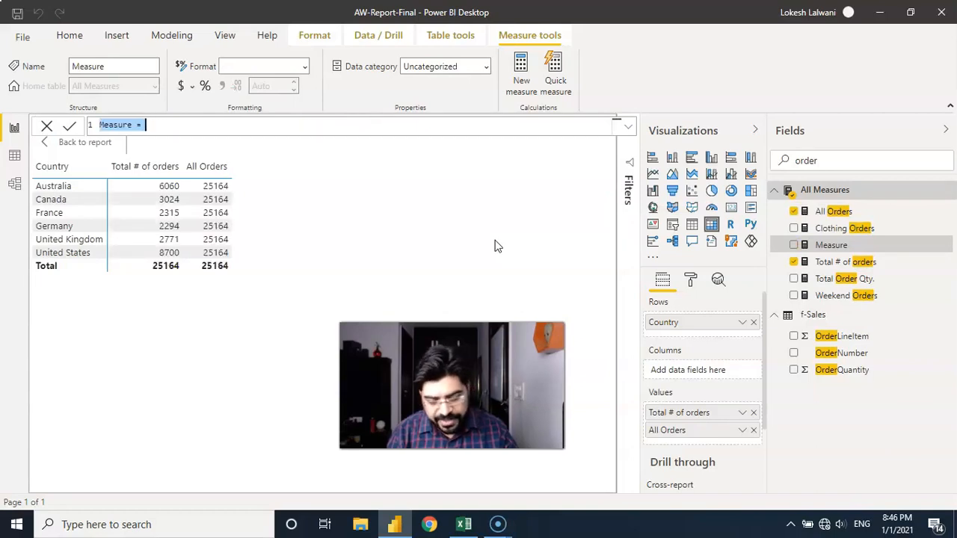
text(% of ALL)
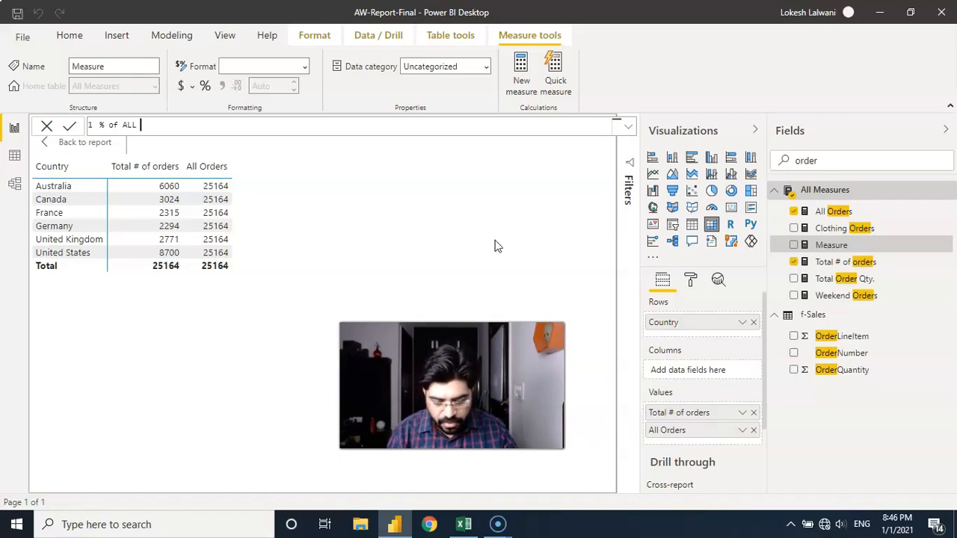
text( Orders = )
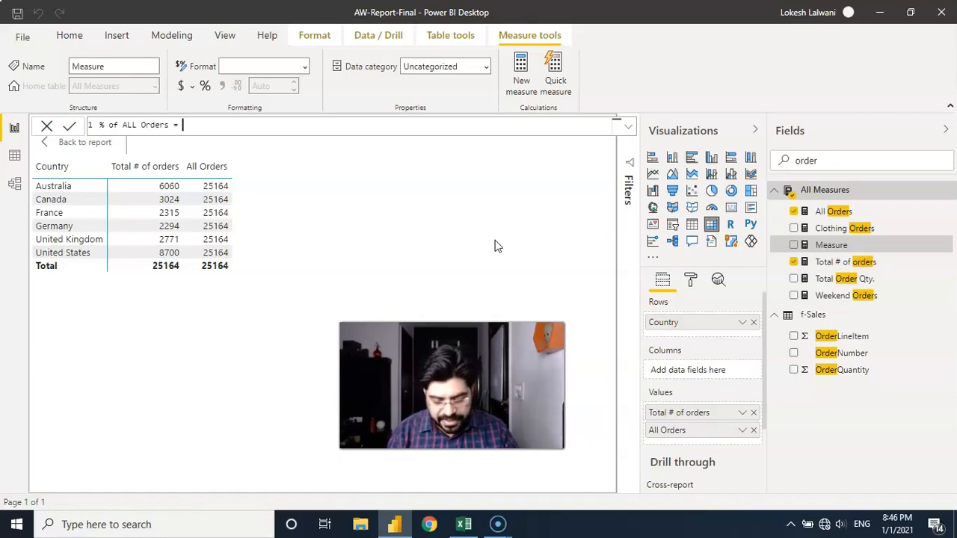
text(divi)
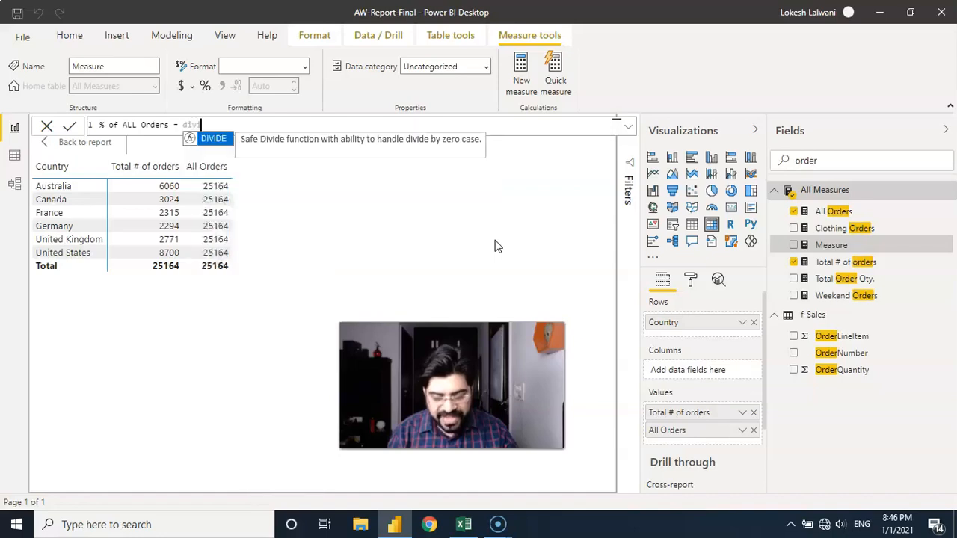
key(Tab)
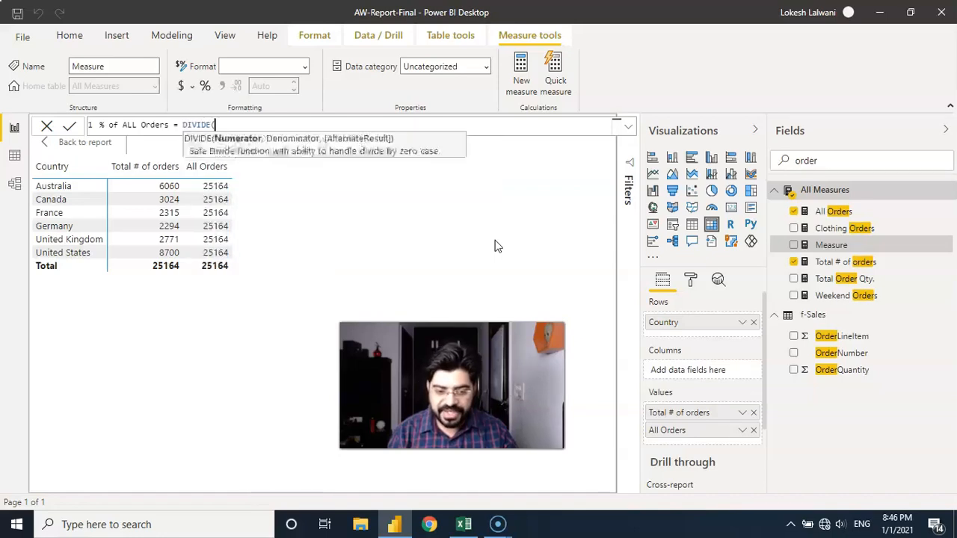
text([)
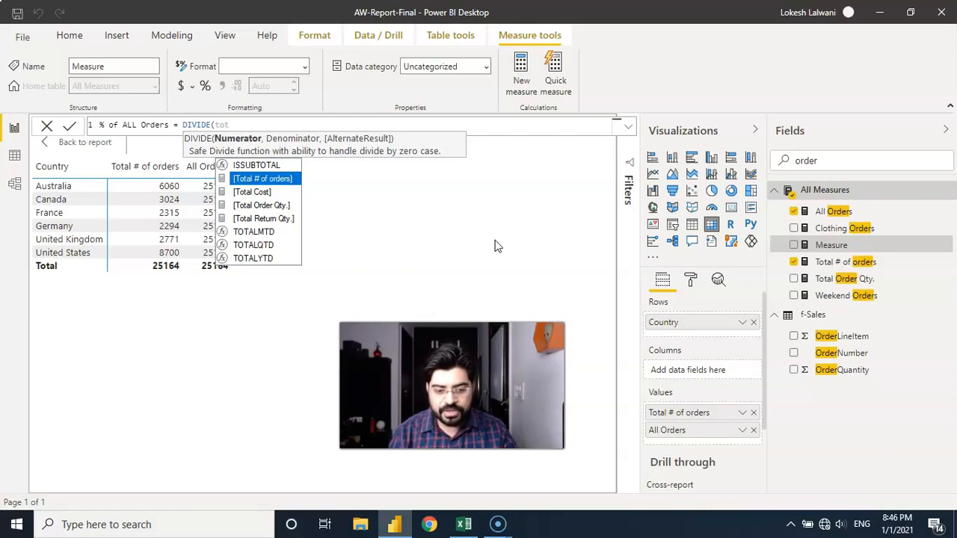
key(Tab)
text(,)
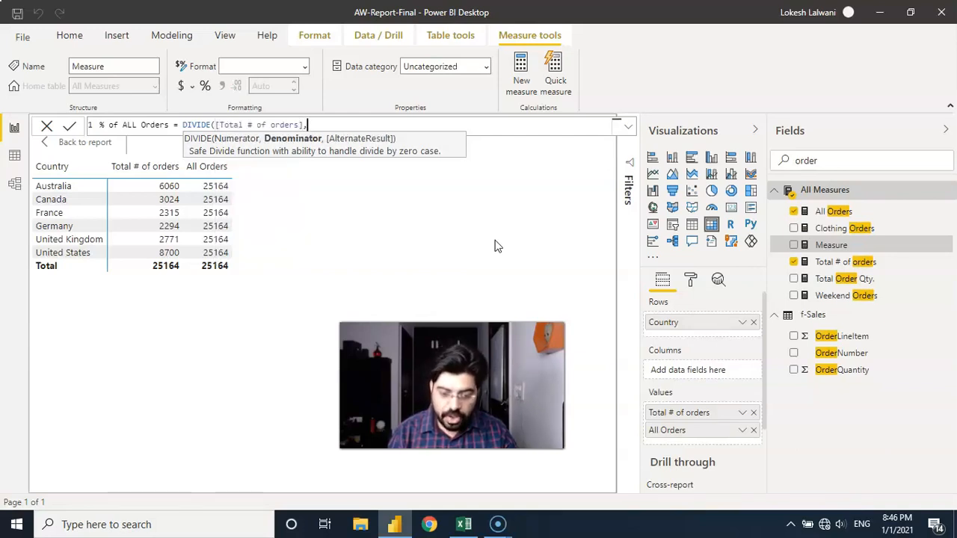
Complete the DIVIDE formula with 'All Measures'[All Orders] as the denominator and 0 as the alternate result
text(all)
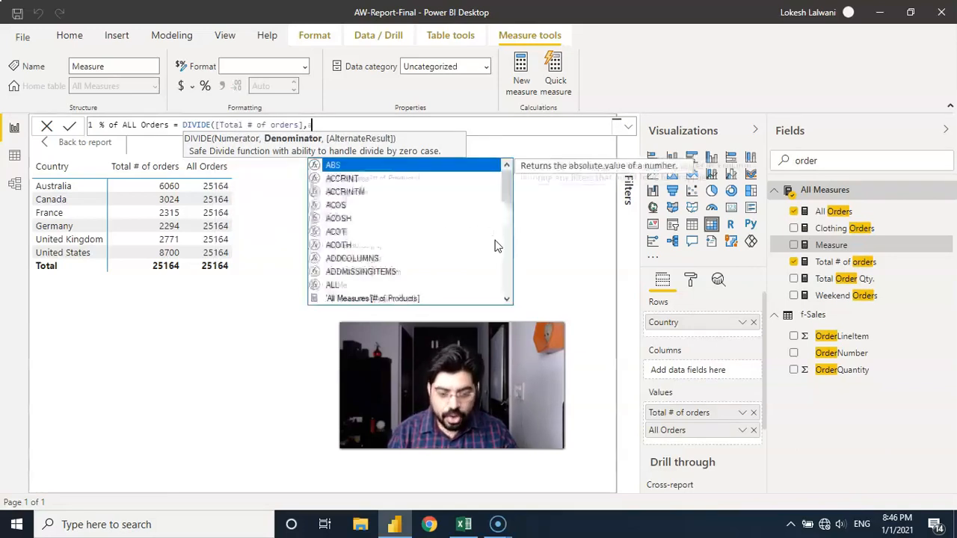
key(Down)
key(Down)
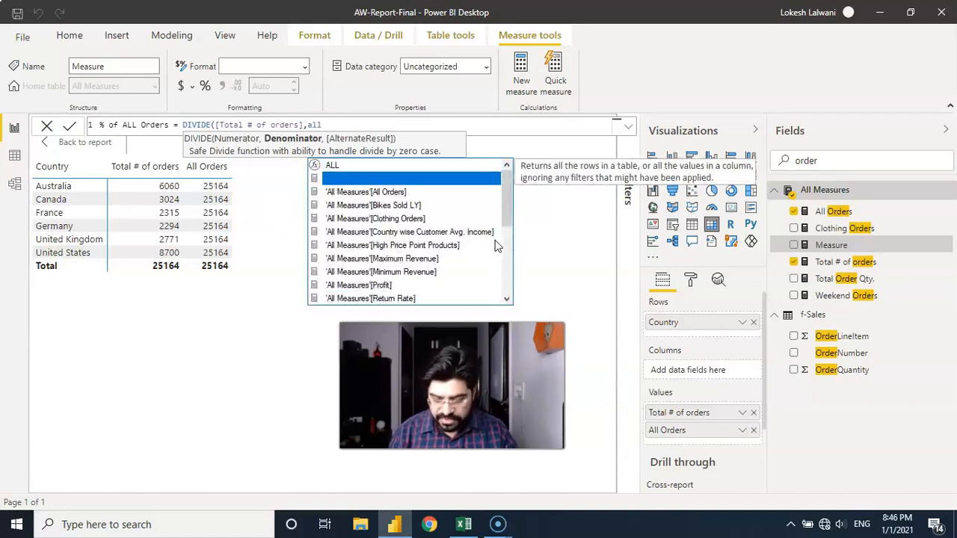
key(Tab)
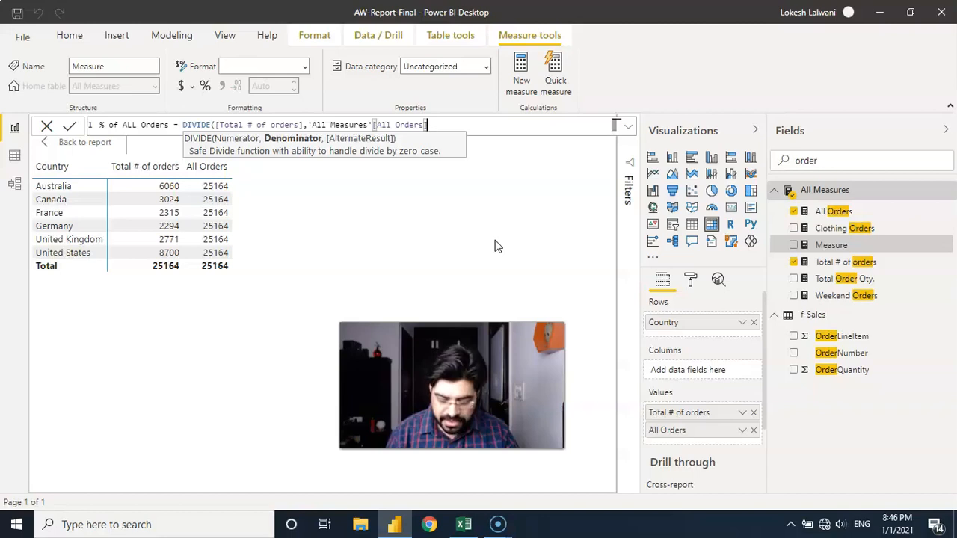
text(,)
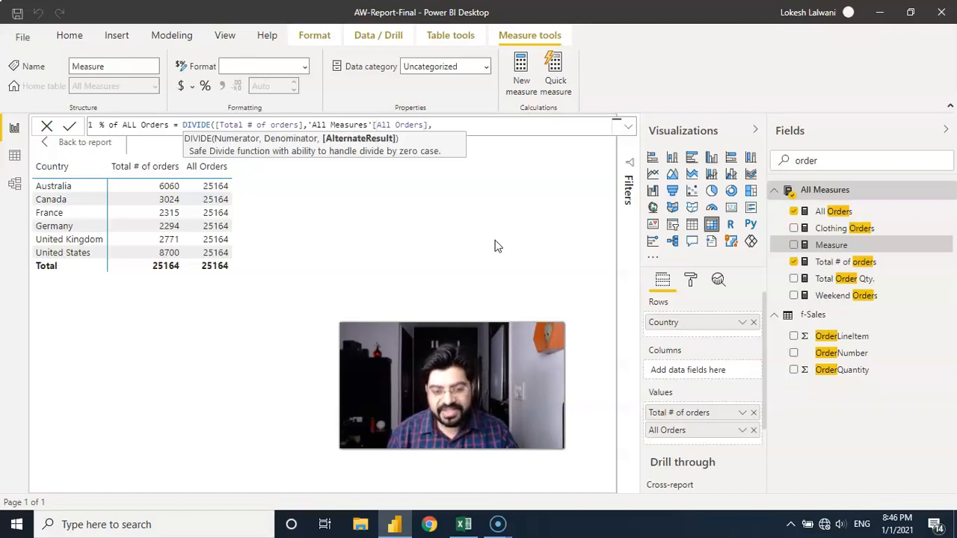
text(0)
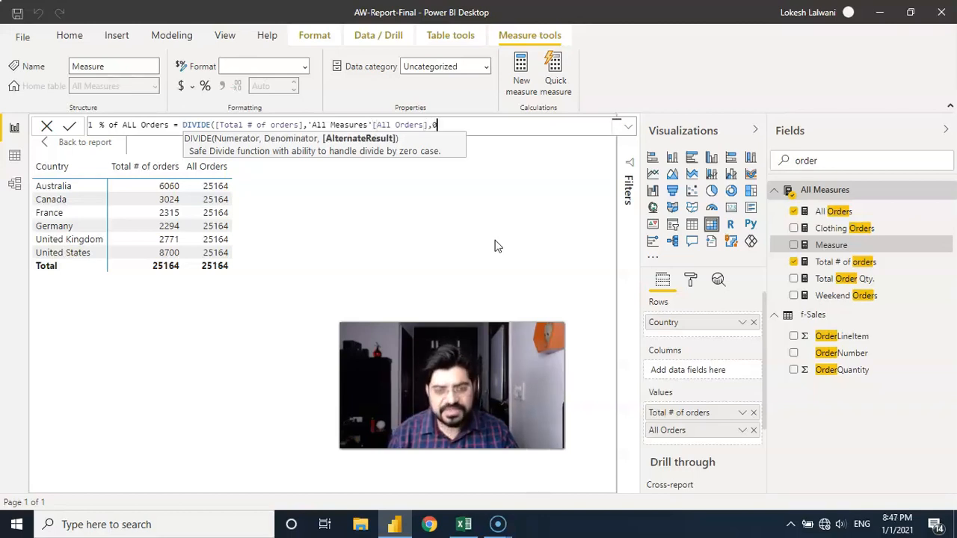
text())
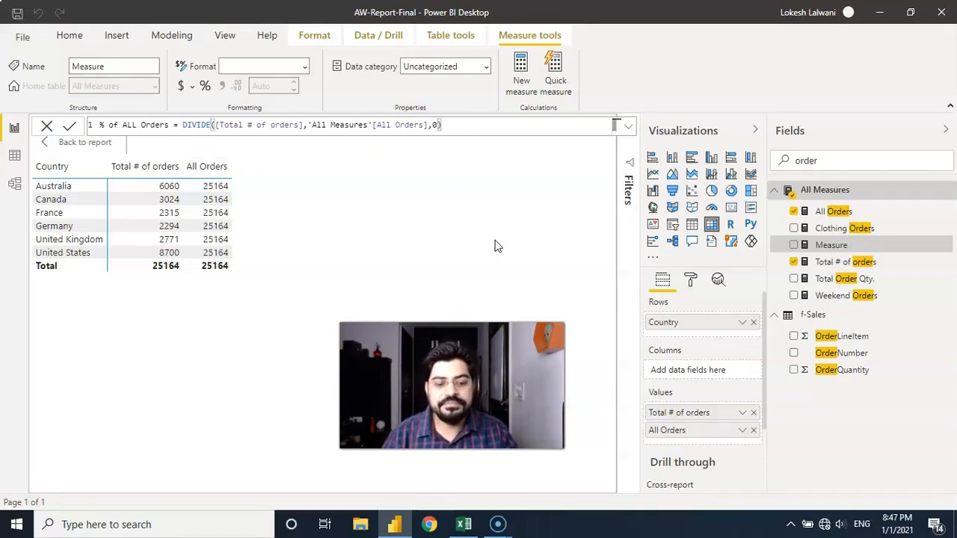
key(Return)
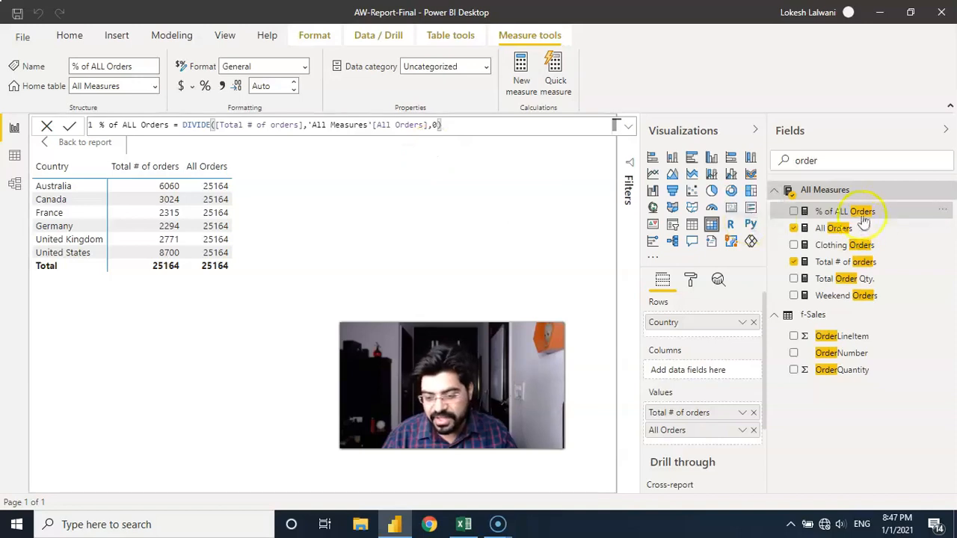
Add the % of ALL Orders measure to the matrix values and format it as a percentage with 2 decimals
drag(854, 211, 704, 442)
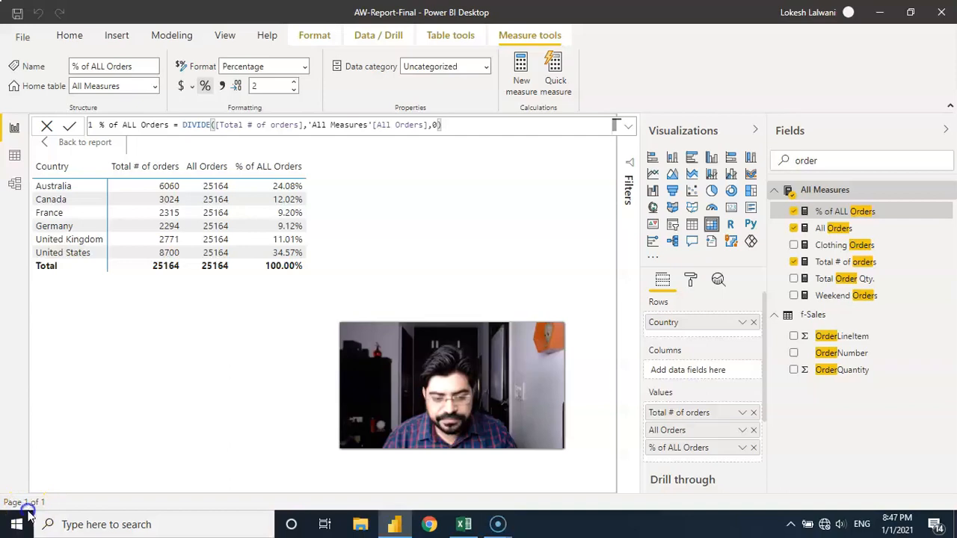
click(358, 204)
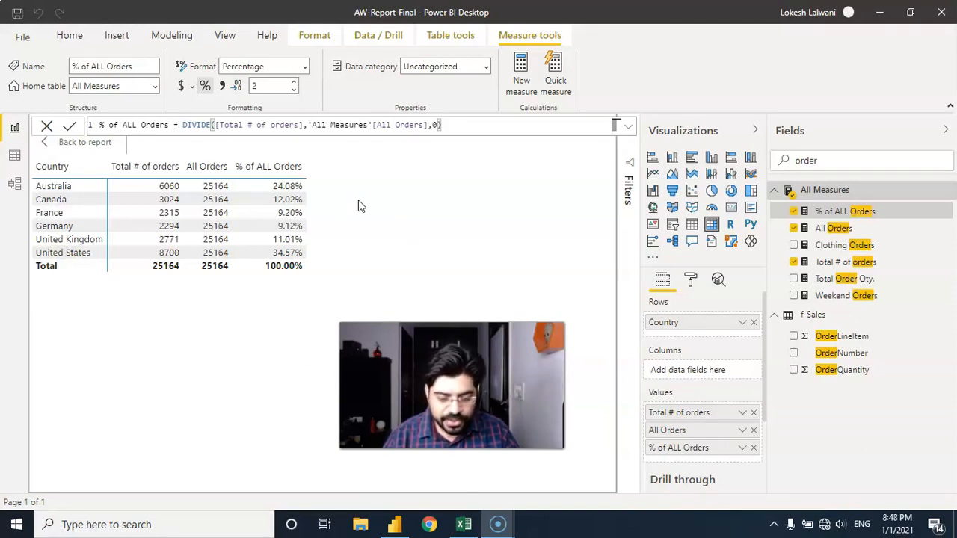
click(828, 230)
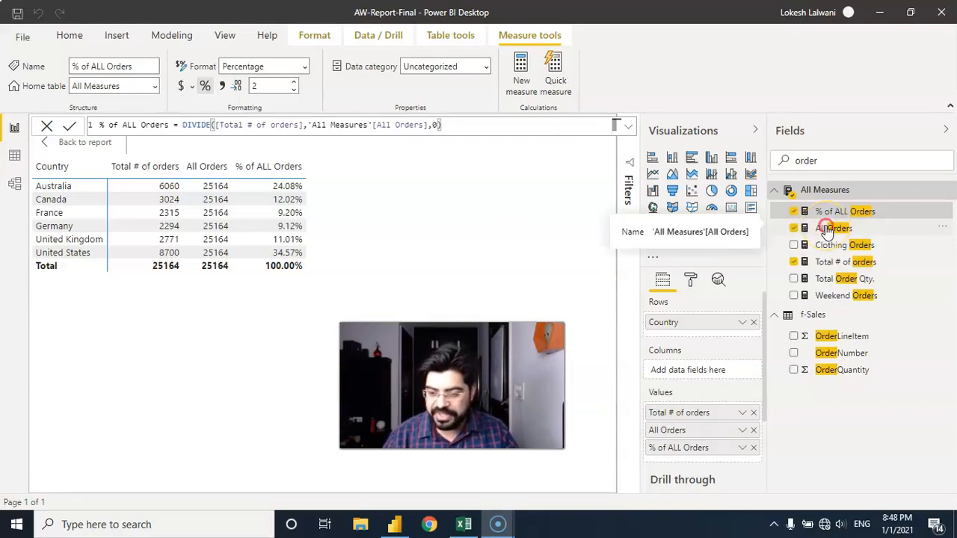
right_click(828, 230)
Search the fields for return and add the Total Return Qty. measure to the matrix values
click(832, 161)
double_click(805, 161)
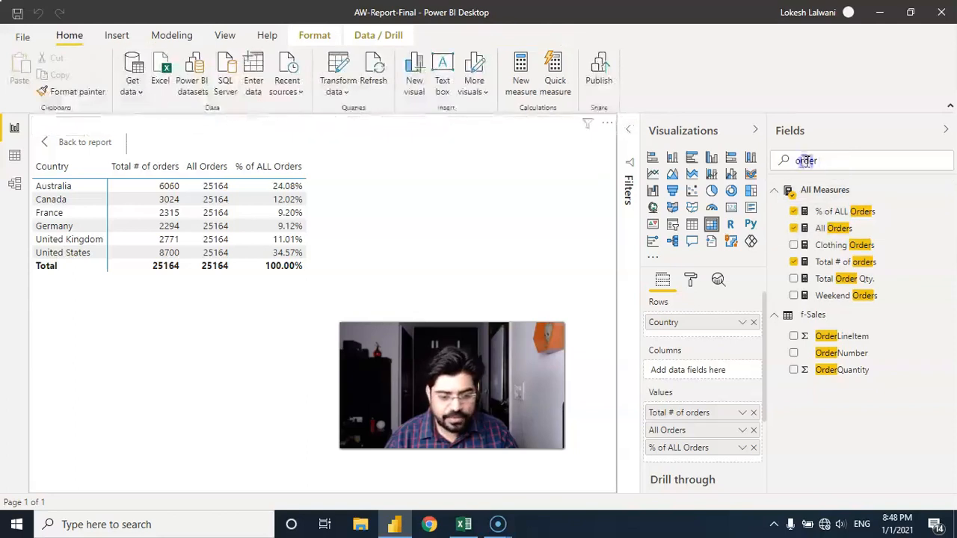
text(re)
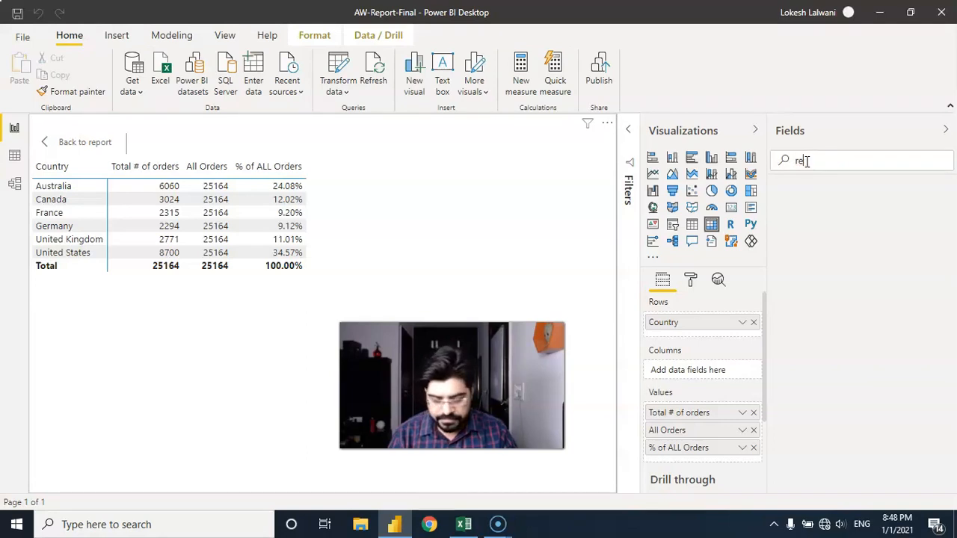
text(turn)
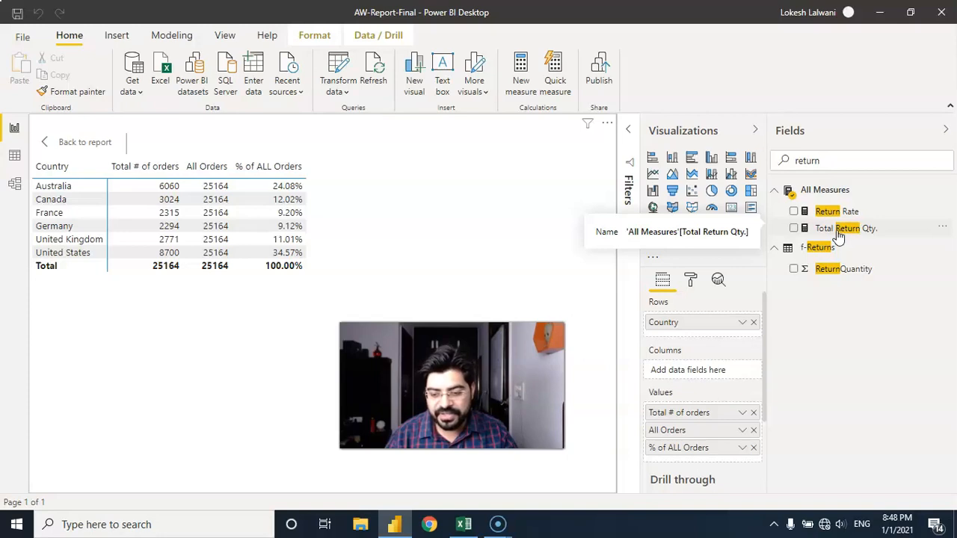
drag(836, 228, 716, 459)
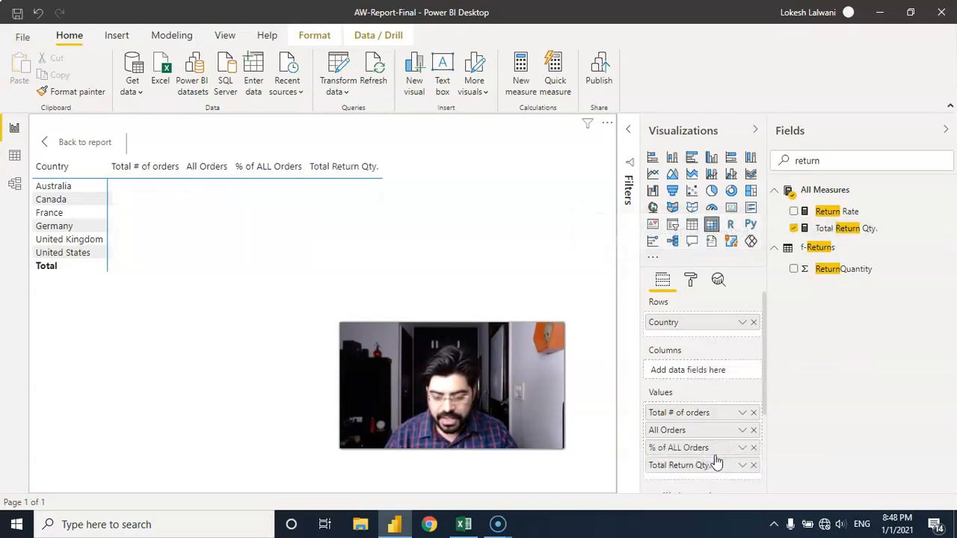
Create a measure named ALL Return Qty. in All Measures and begin its CALCULATE formula with [Total Return Qty.] as the expression
right_click(831, 215)
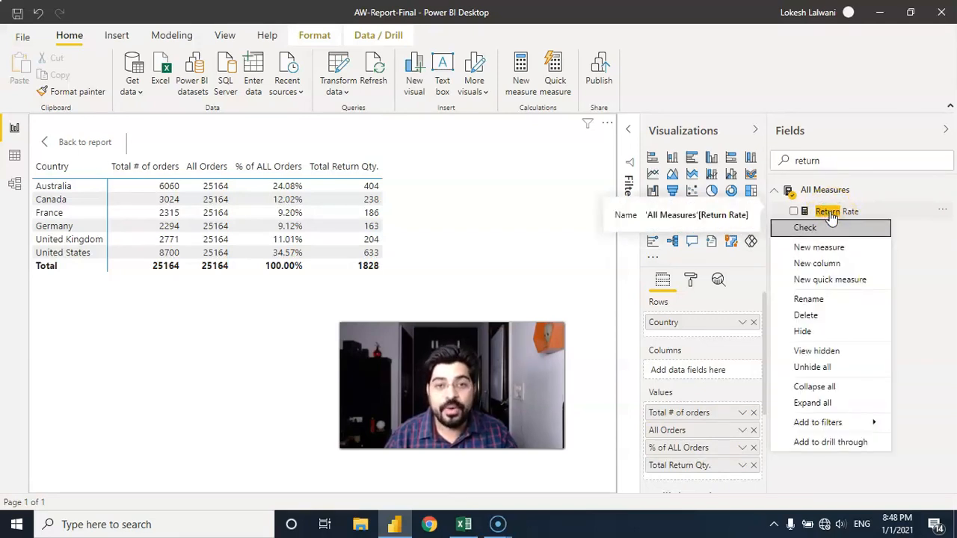
click(822, 246)
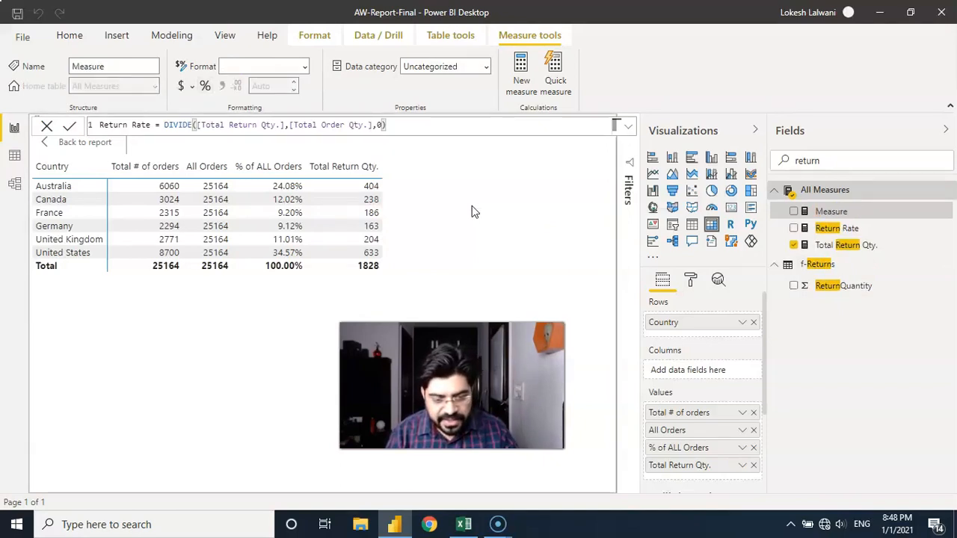
text(ALL Return Qty.)
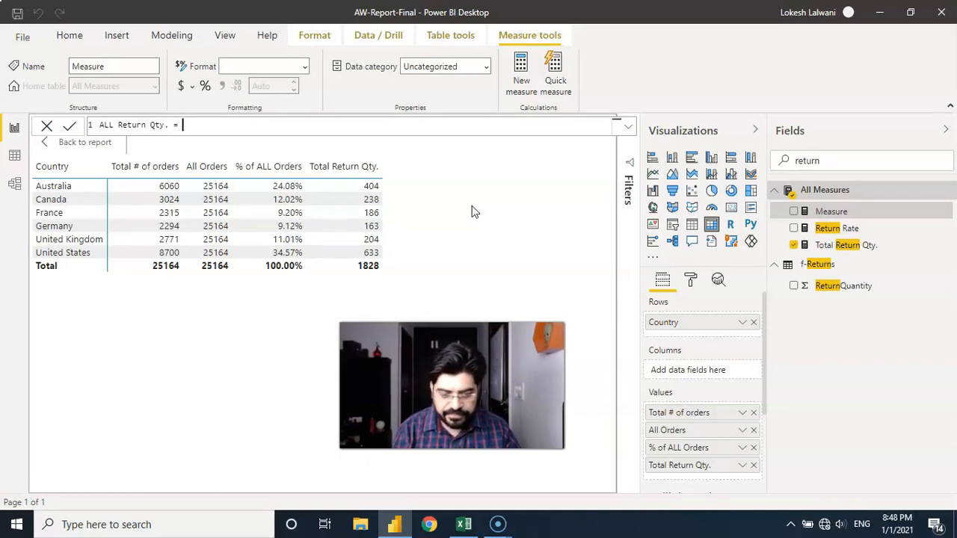
text( = CAL)
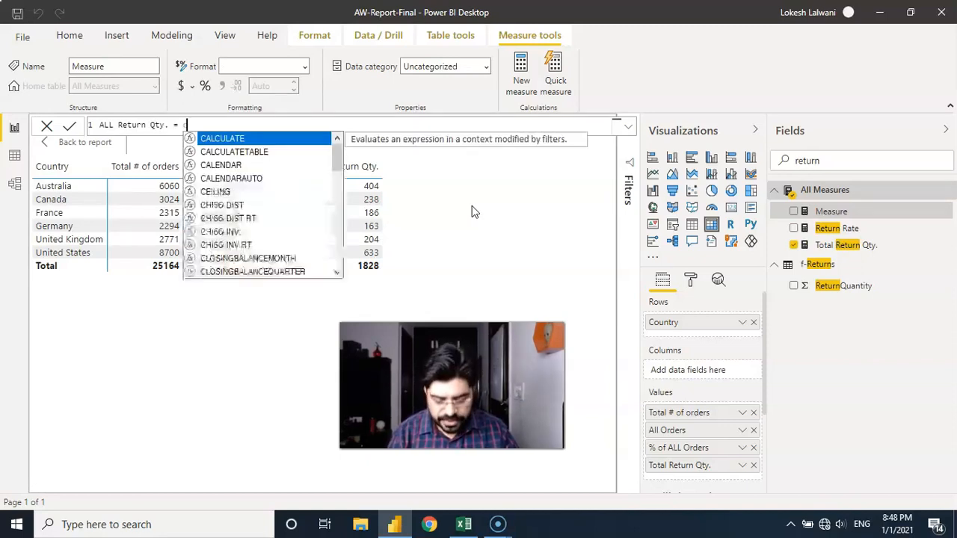
key(Tab)
text(ret)
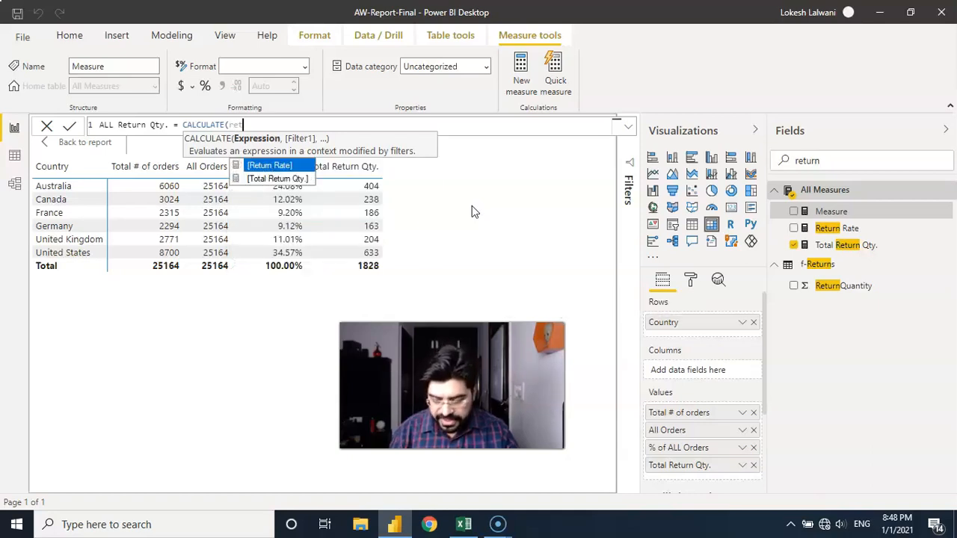
key(Down)
key(Tab)
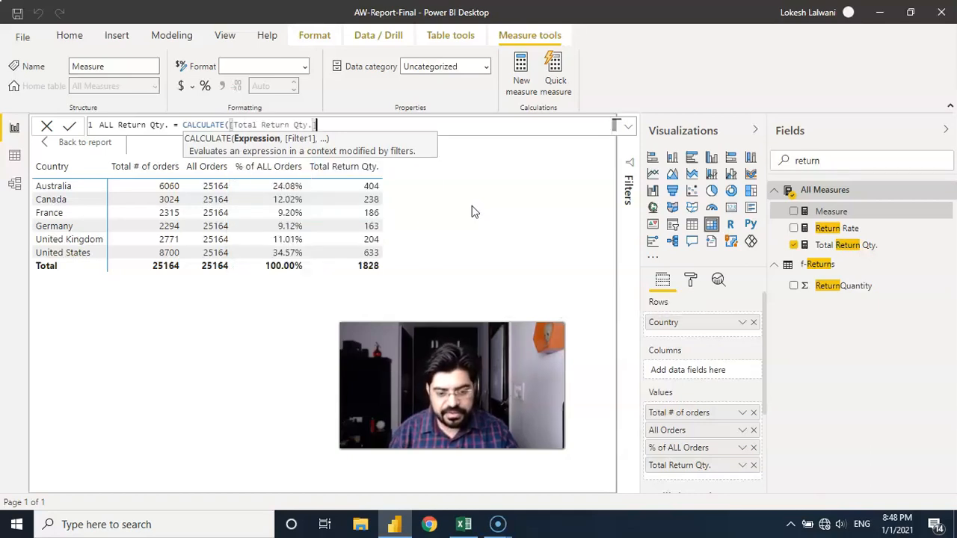
text(,)
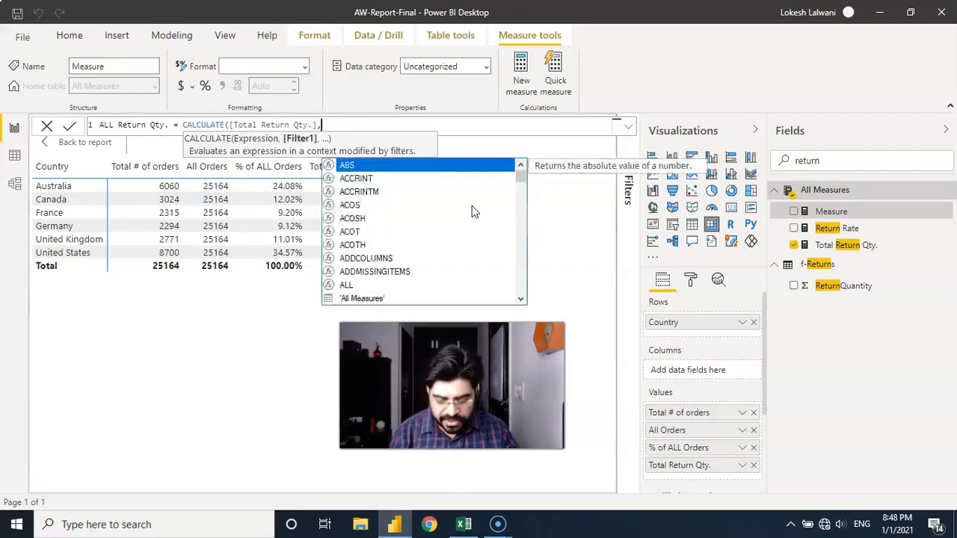
Complete the formula with ALL('f-Returns') as the filter and add the ALL Return Qty. measure to the matrix
text(all)
key(Tab)
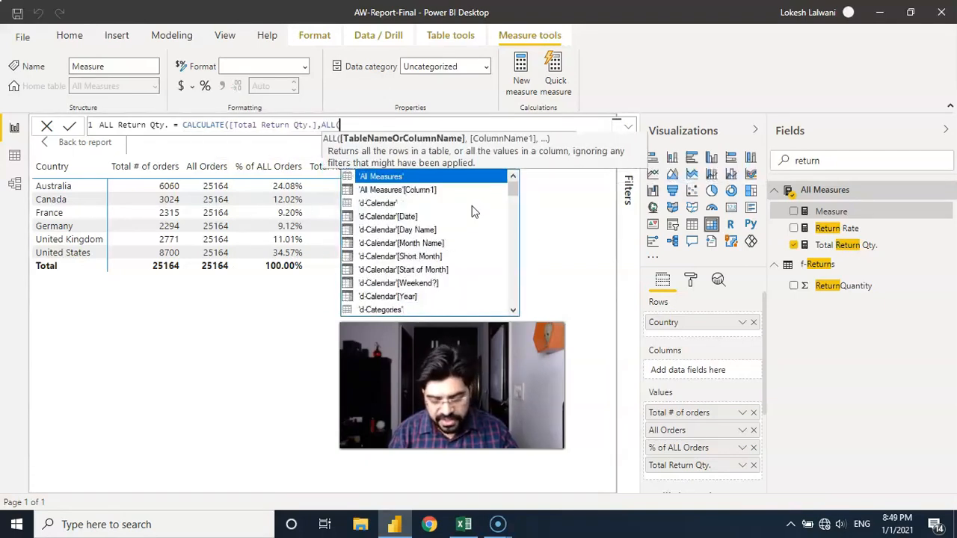
text(retu)
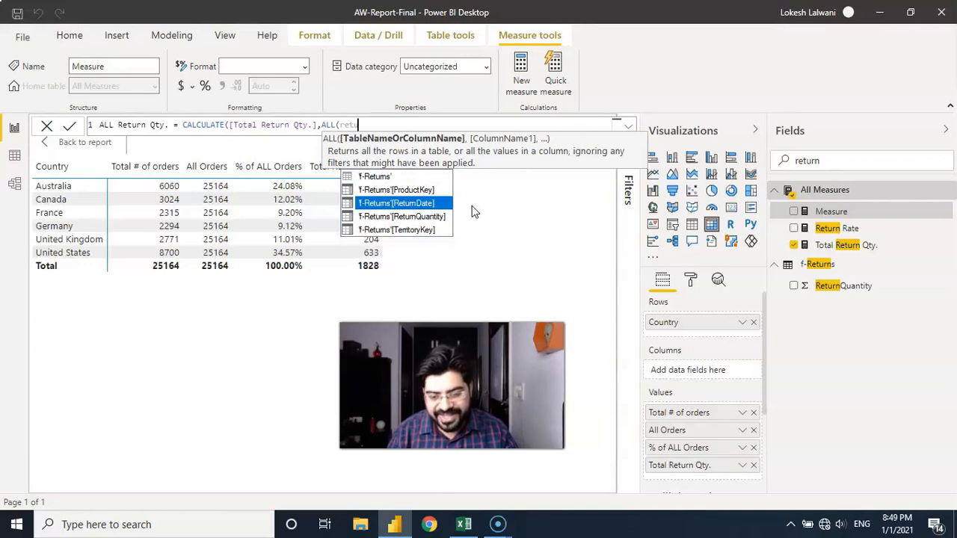
key(Up)
key(Up)
key(Tab)
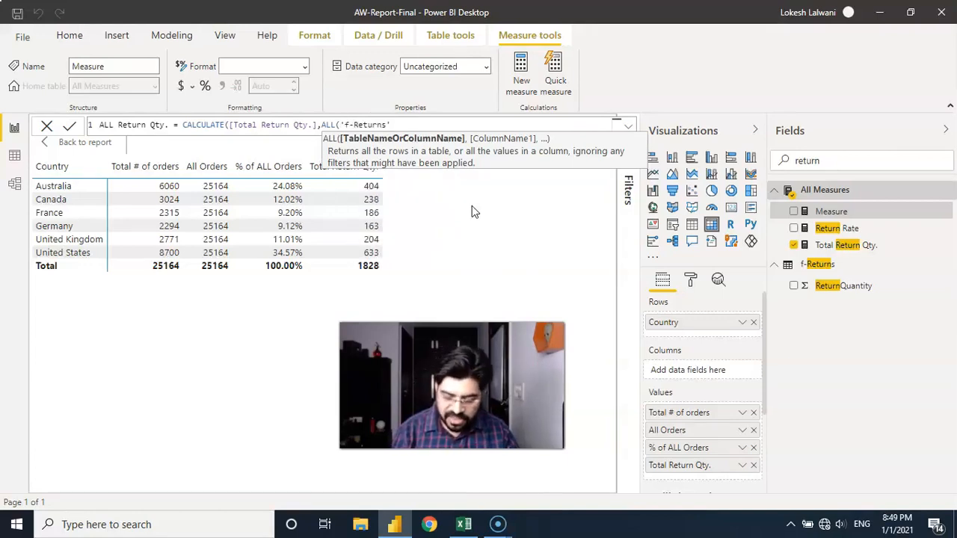
text()))
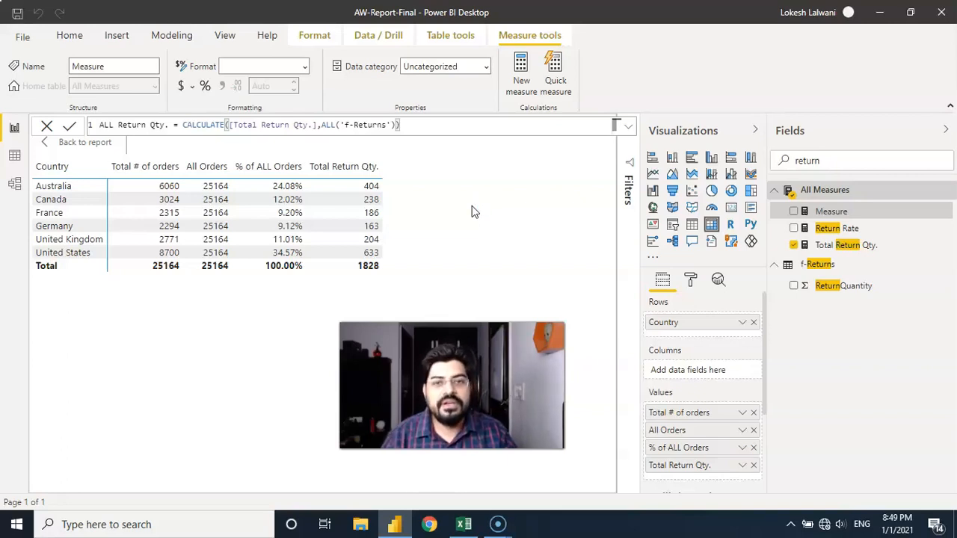
key(Return)
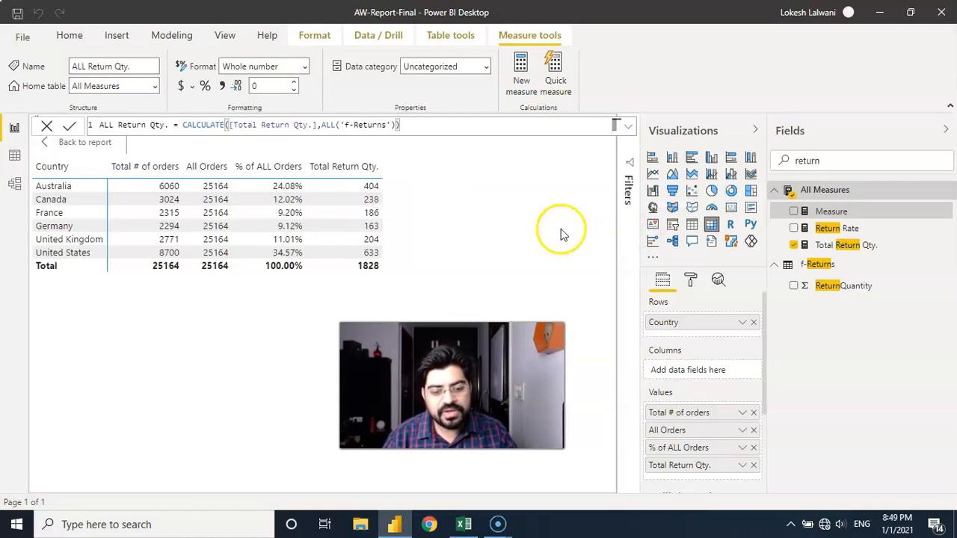
click(794, 212)
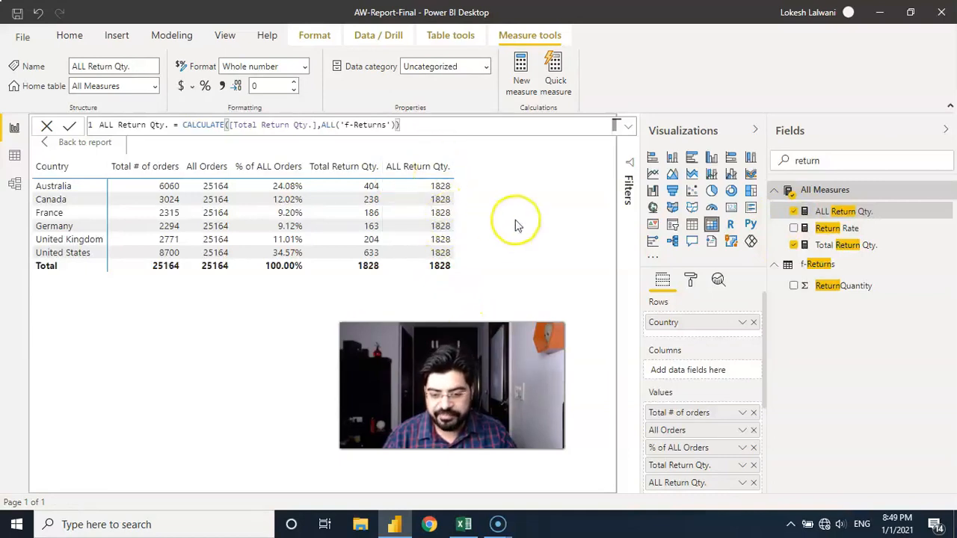
Create a new measure in the All Measures table and name it % of Return Qty
right_click(828, 232)
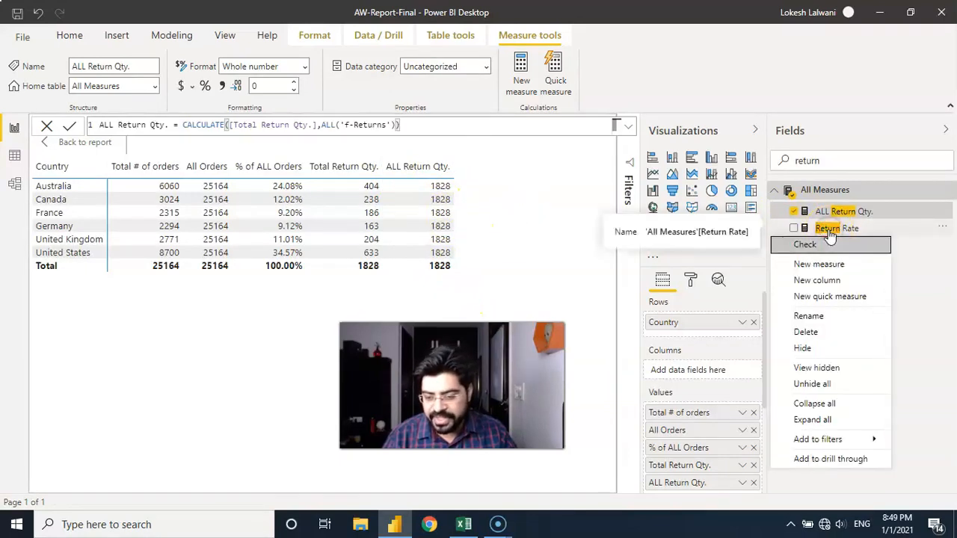
click(818, 264)
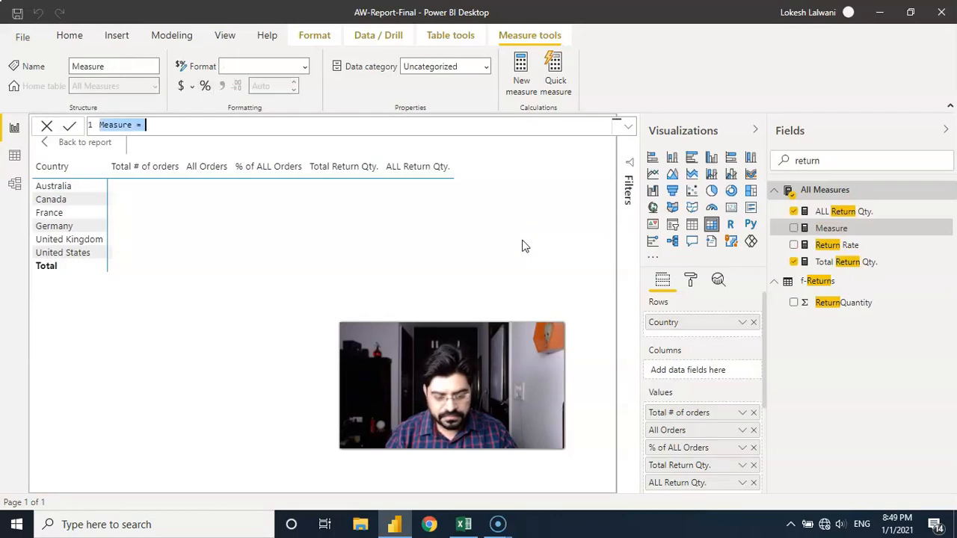
text(% )
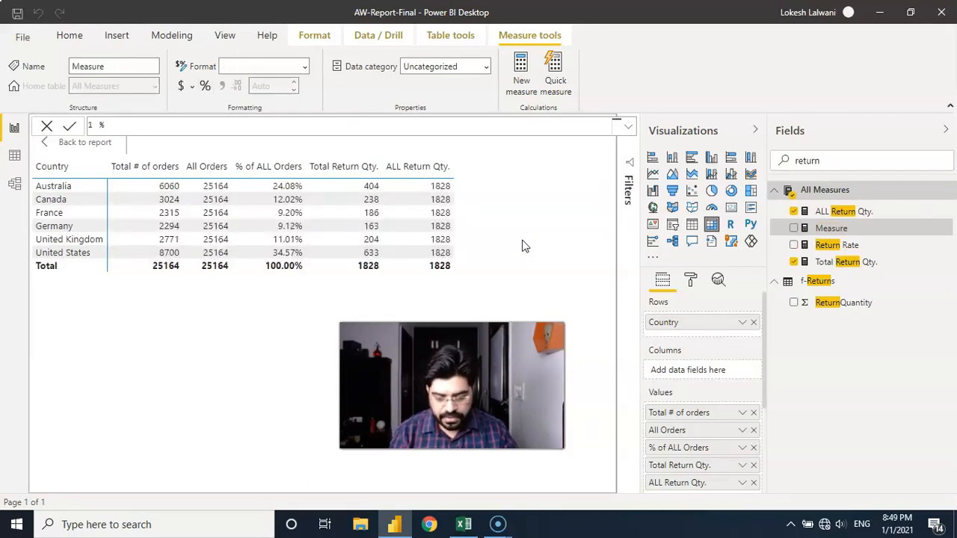
text(of Return Qty.)
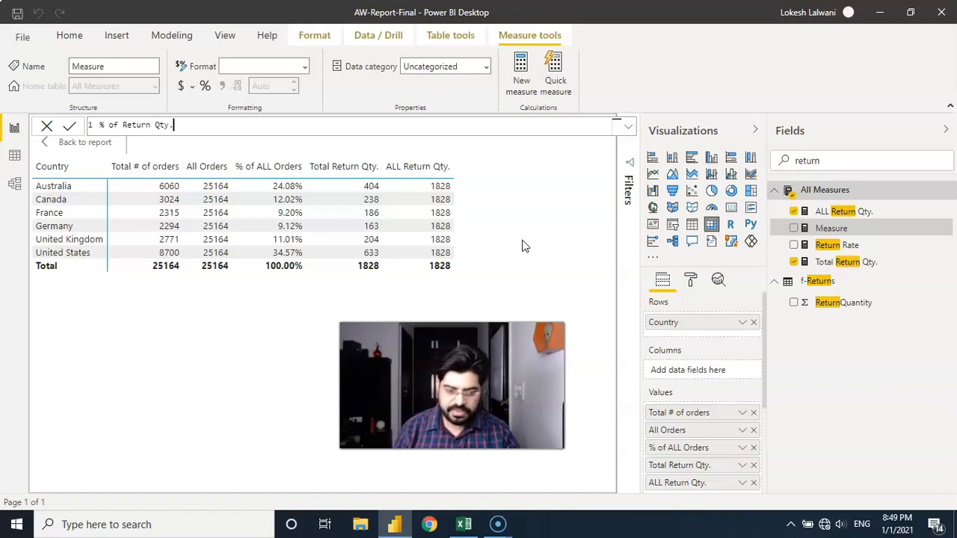
click(341, 158)
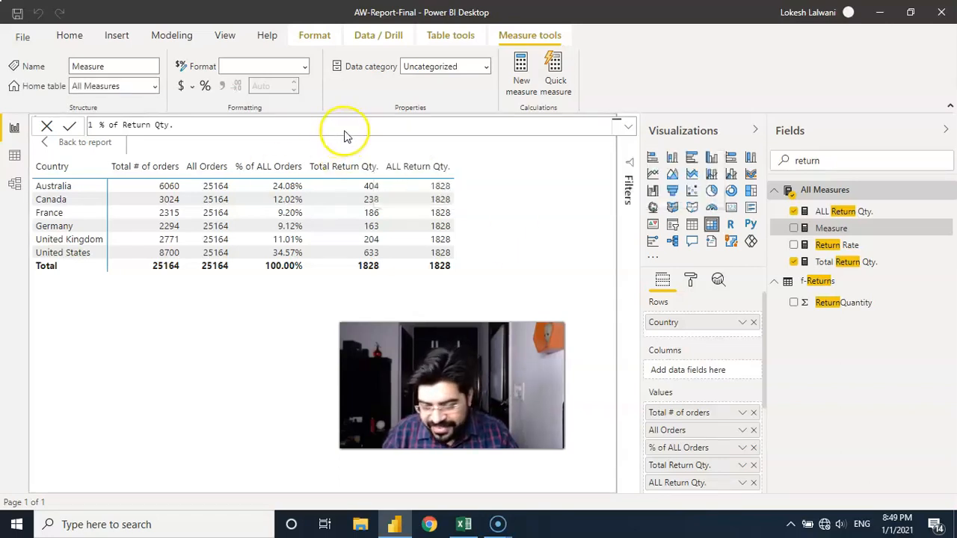
text(=)
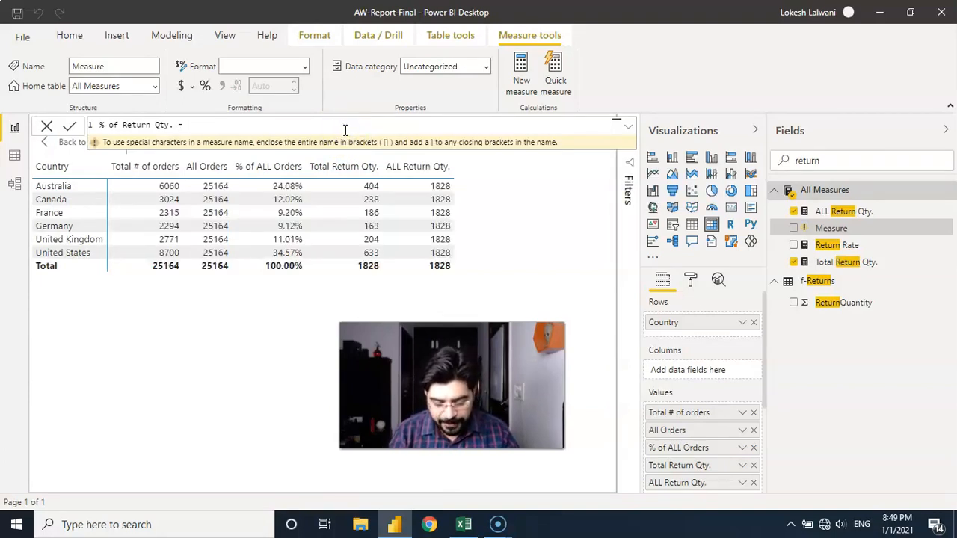
Begin the measure's formula with DIVIDE, using [Total Return Qty.] as the numerator
text( DIVIDE()
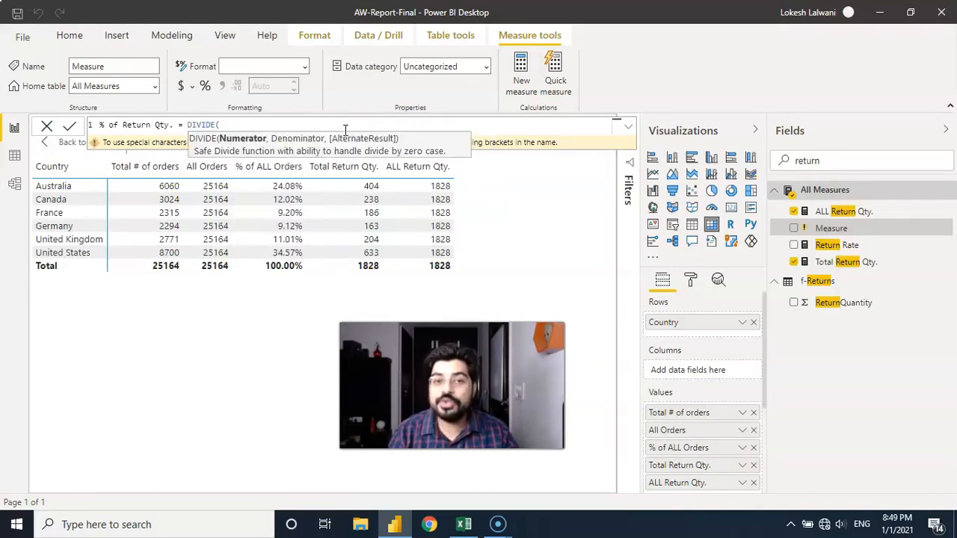
text(ret)
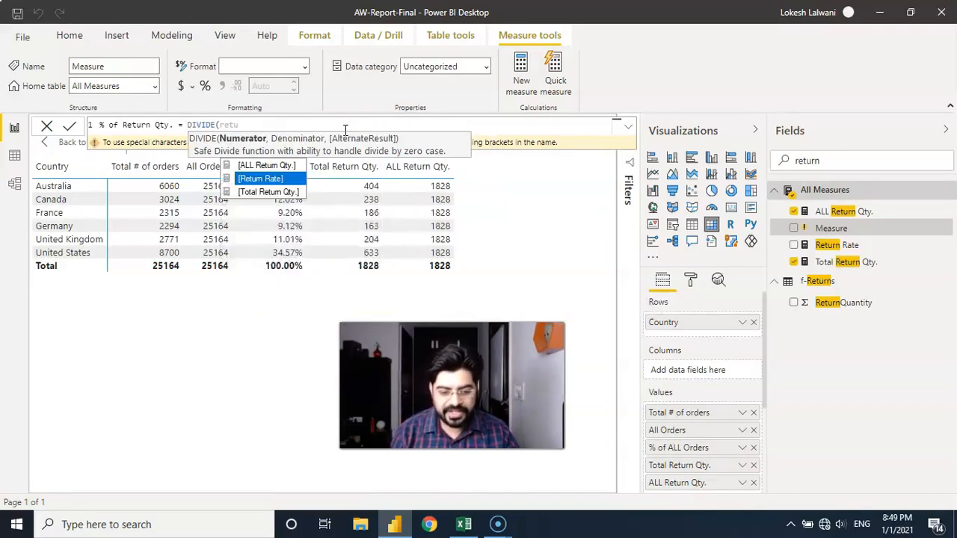
text(u)
key(Down)
key(Tab)
Complete the DIVIDE formula with 'All Measures'[ALL Return Qty.] as the denominator and 0 as the alternate result
text(,all)
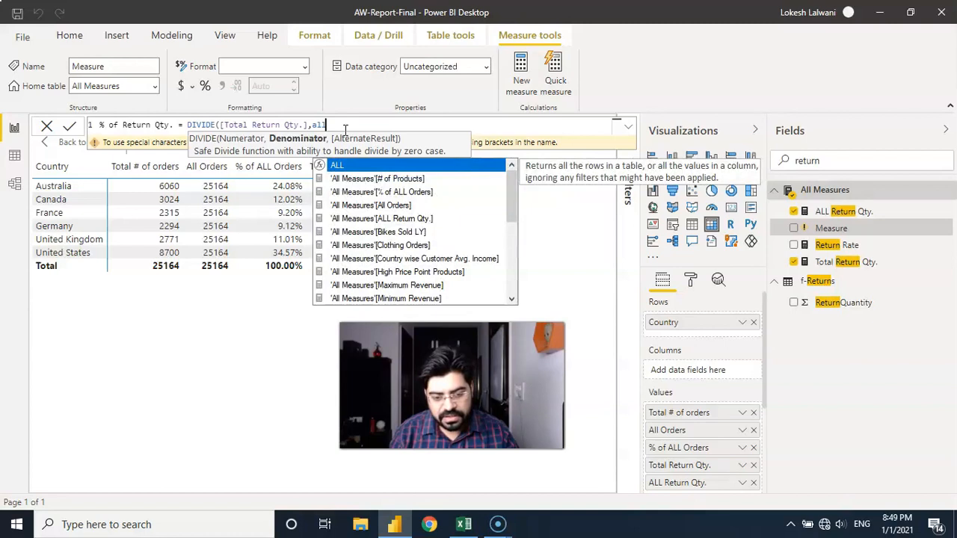
key(Down)
key(Down)
key(Down)
key(Down)
key(Tab)
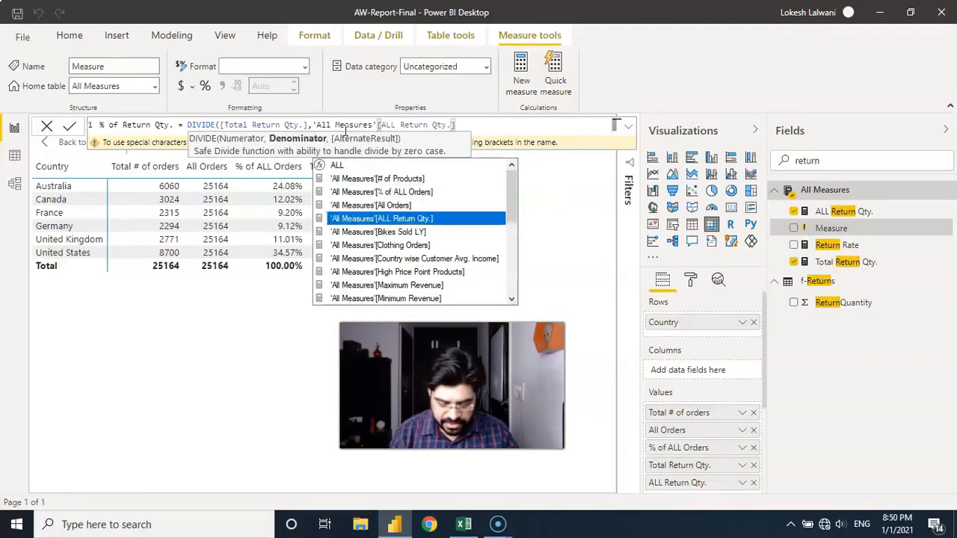
text(,0))
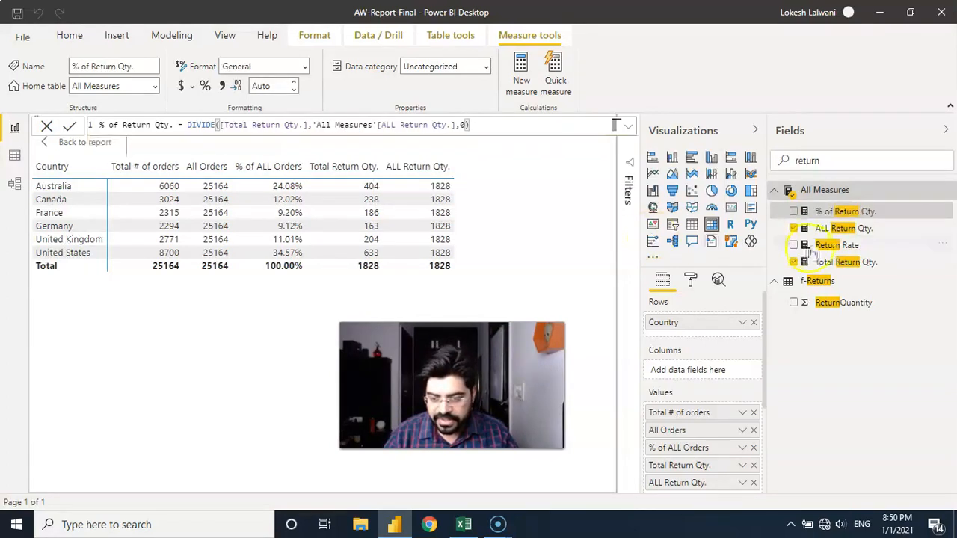
Add the % of Return Qty. measure to the matrix values and format it as a percentage with 2 decimals
click(793, 212)
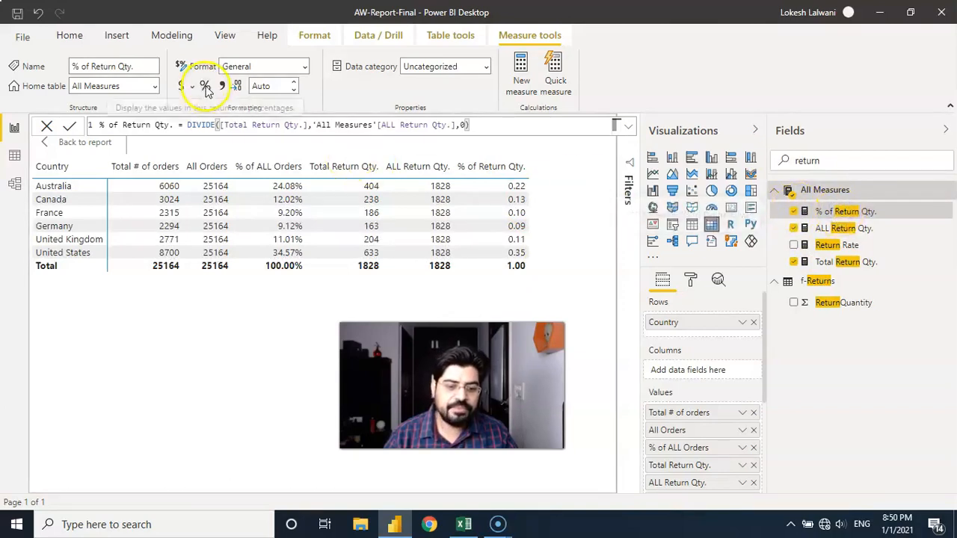
click(567, 271)
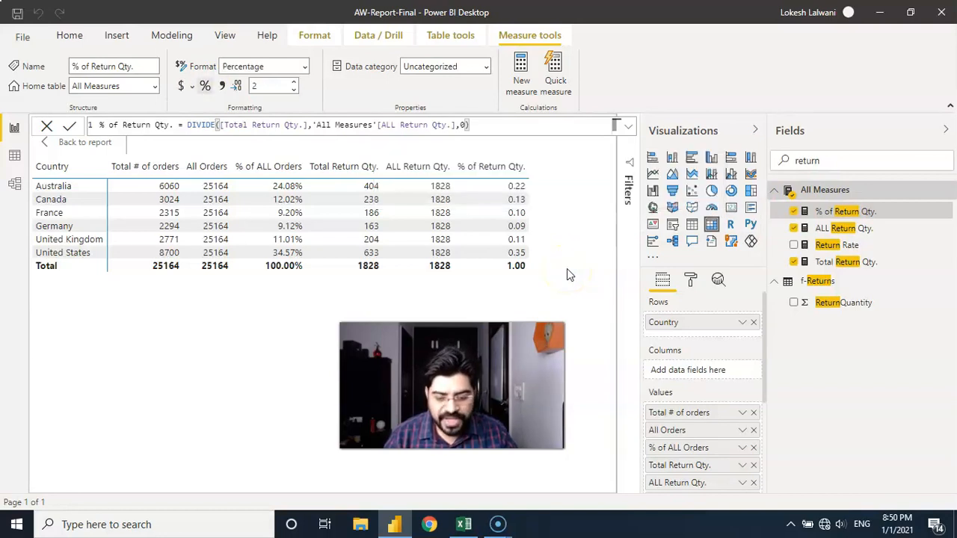